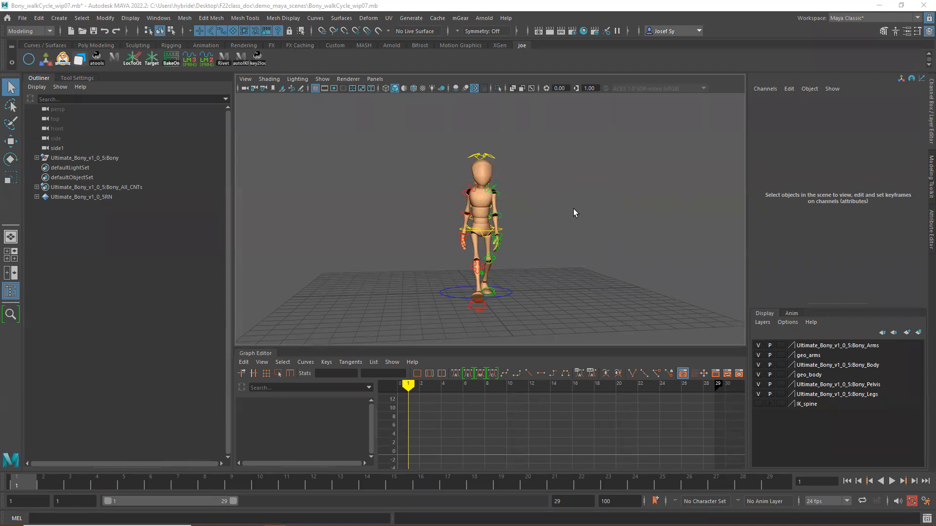
- Play back the walk cycle from a side angle and check the main ground control at frame 1
left_click_drag(538, 249, 429, 312, "alt")
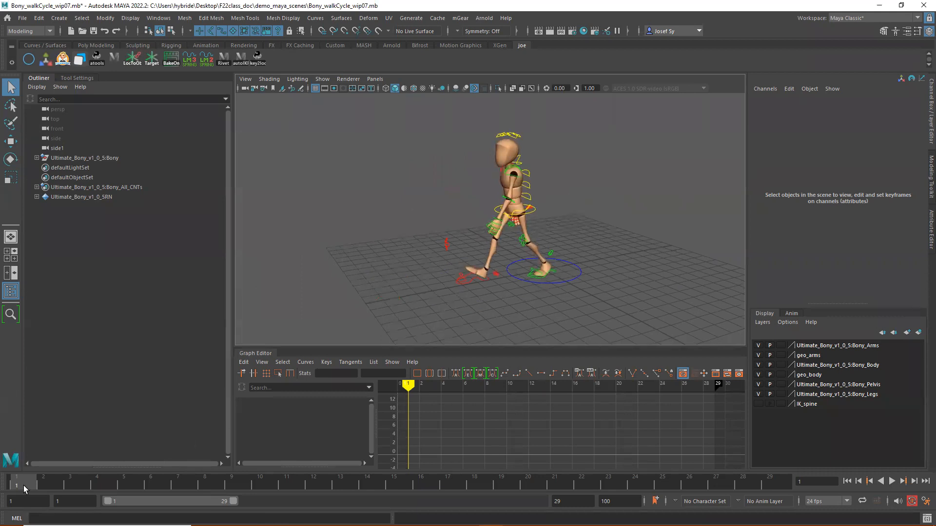
key("alt+v")
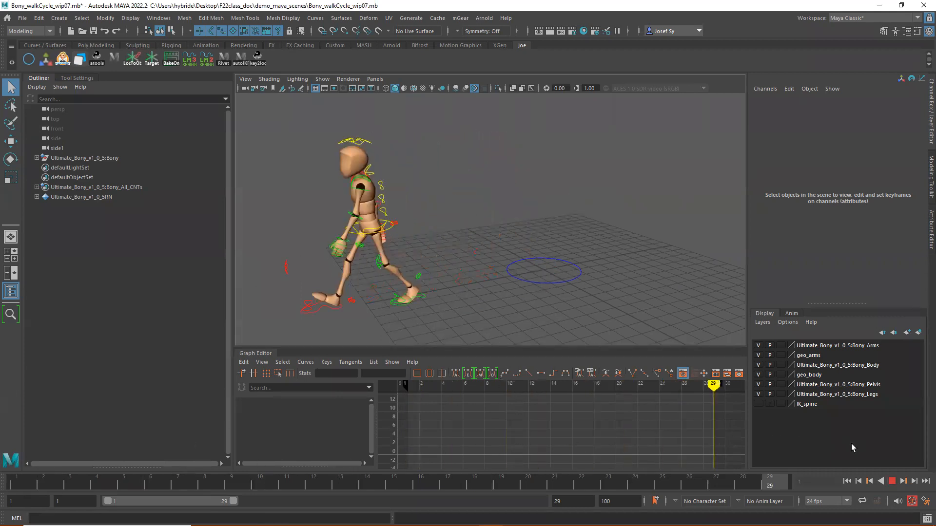
key("alt+v")
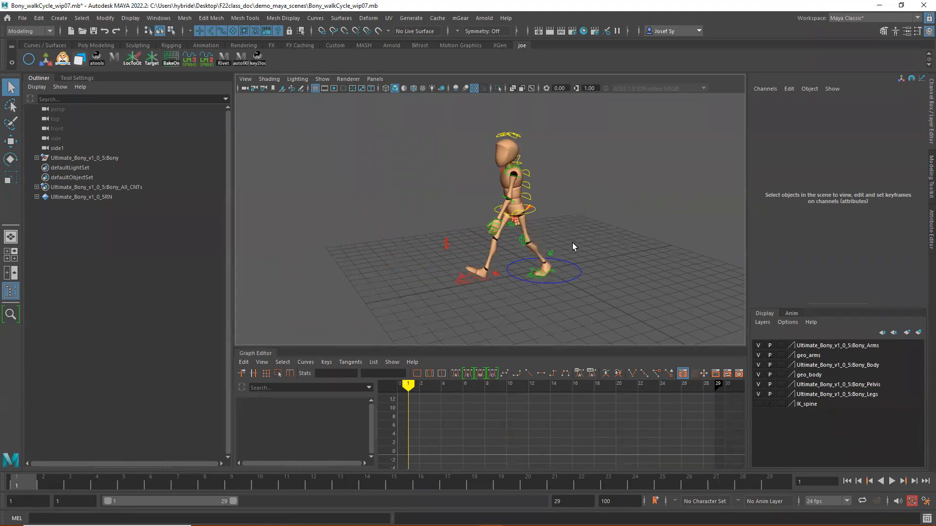
left_click_drag(566, 245, 592, 270)
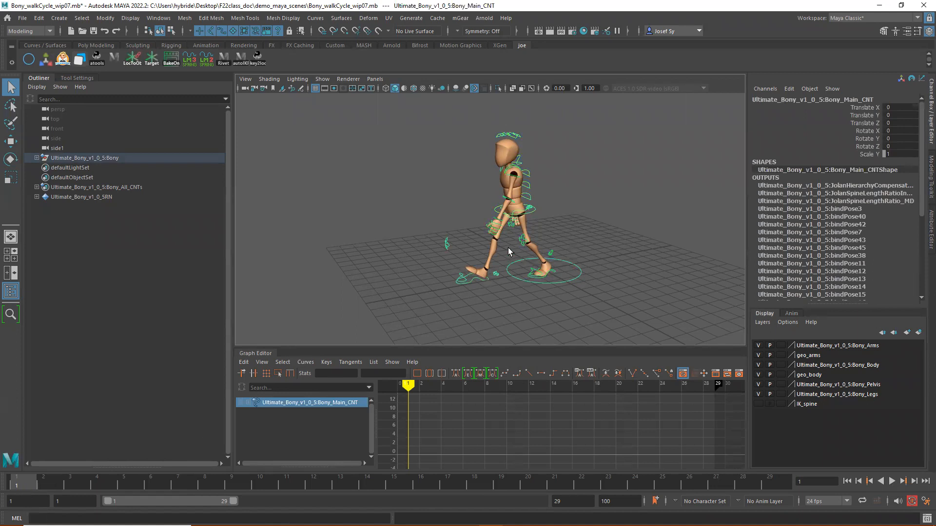
left_click_drag(55, 480, 16, 483)
left_click(568, 238)
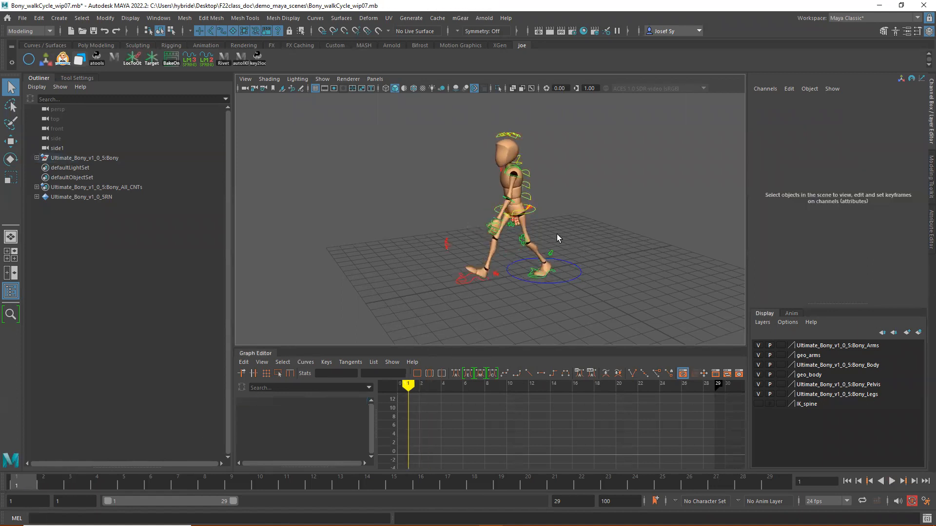
- Isolate the root control's Translate Z curve in the Graph Editor and read its key values at frames 1 and 29
left_click(534, 213)
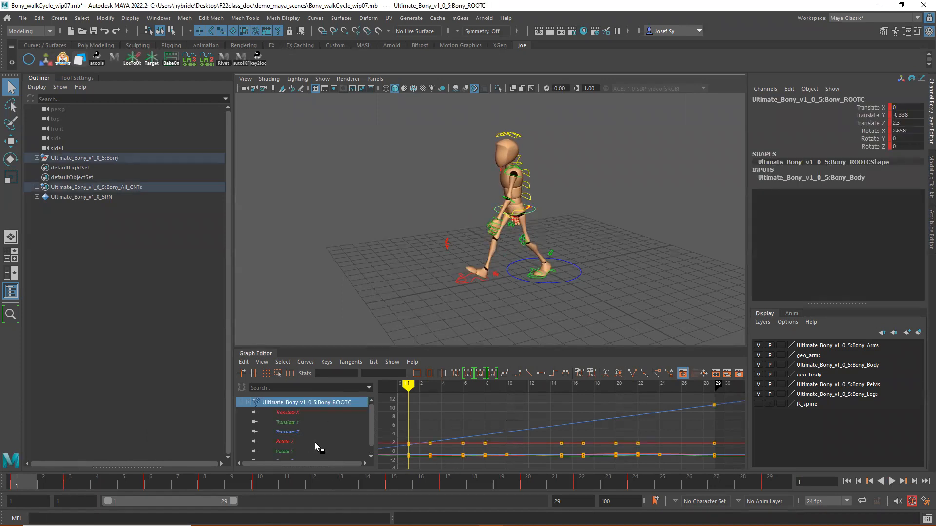
left_click(281, 432)
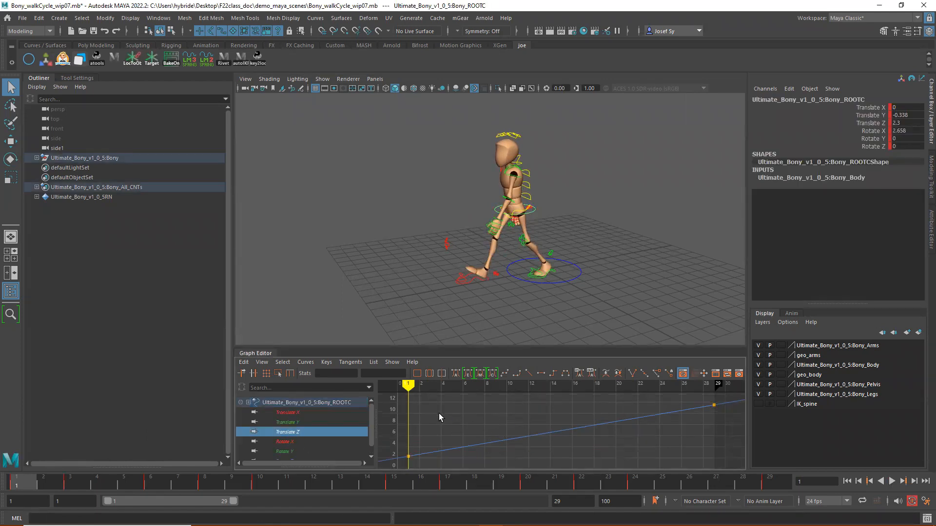
left_click_drag(605, 413, 633, 443)
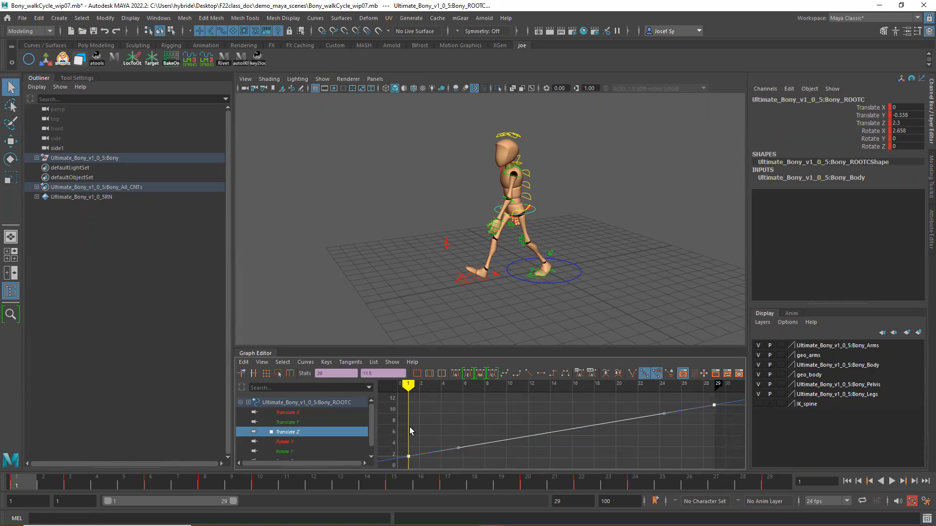
left_click_drag(419, 460, 420, 461)
left_click_drag(722, 418, 722, 418)
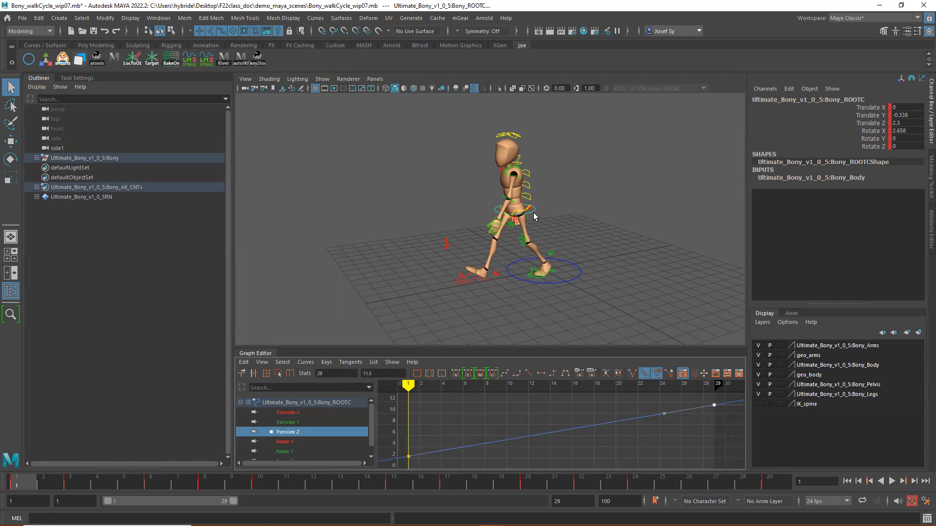
- Key only the Translate Z channel of the main ground control, Bony_Main_CNT, at frame 1
left_click(567, 261)
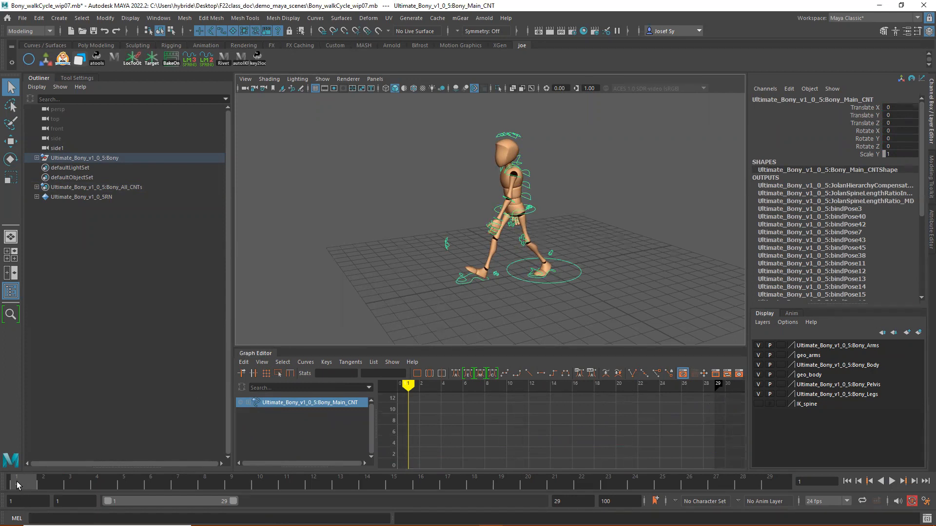
left_click(580, 144)
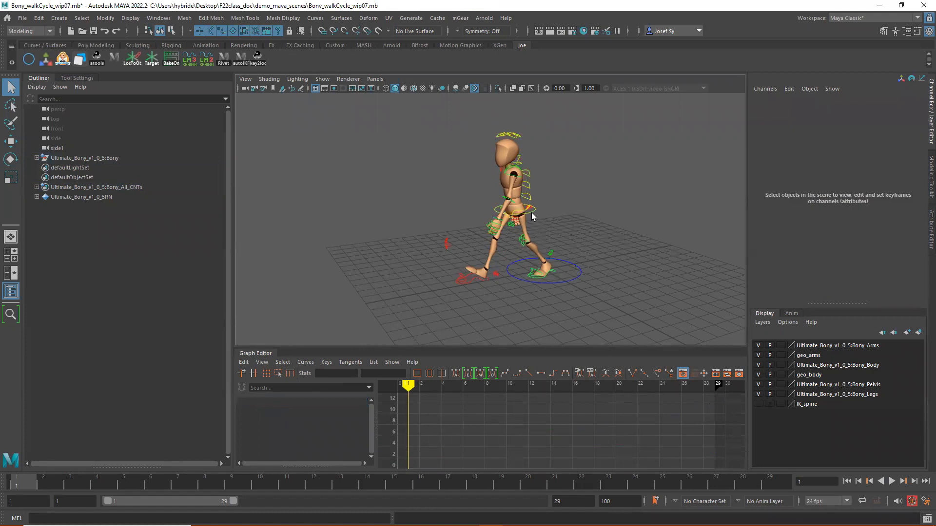
left_click(530, 211)
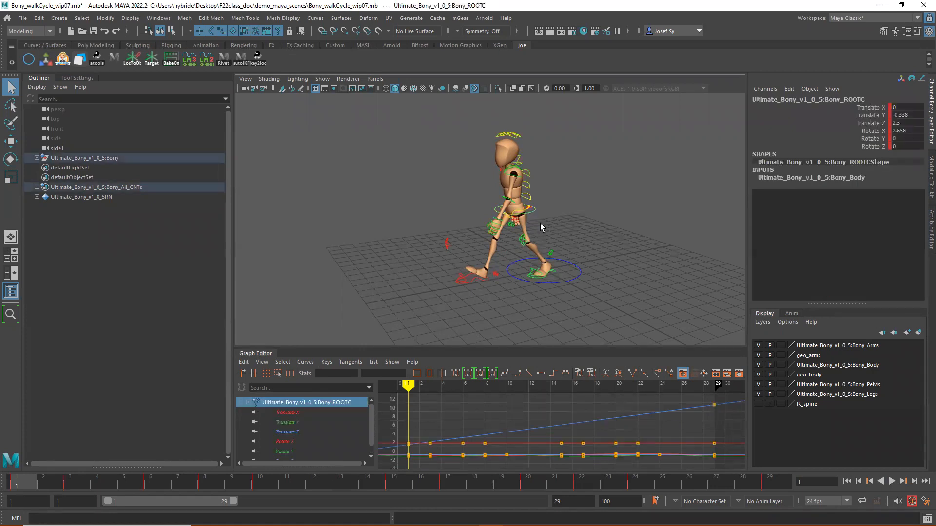
left_click(574, 262)
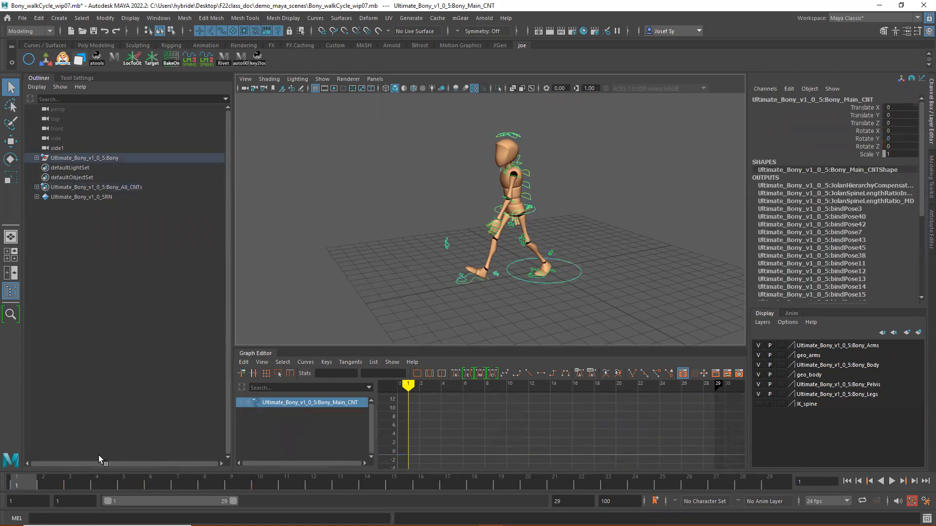
left_click(866, 123)
right_click(866, 124)
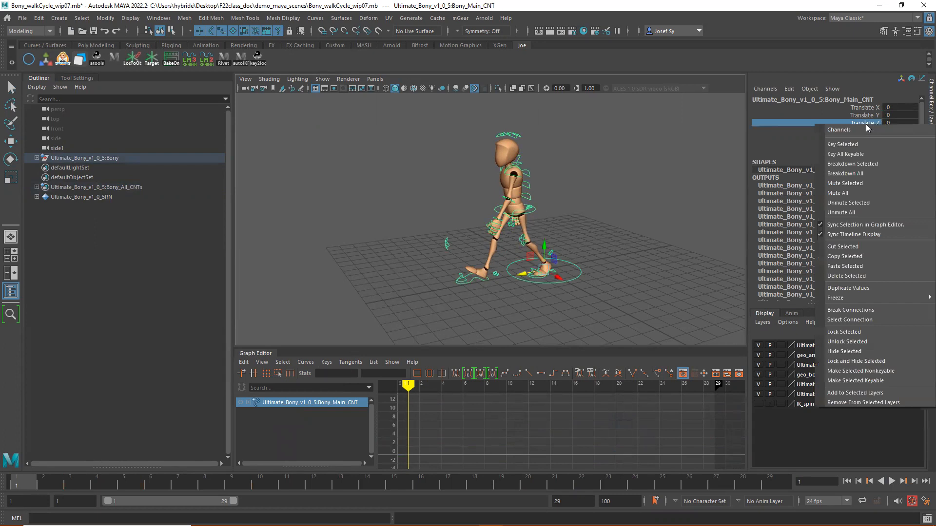
left_click(845, 144)
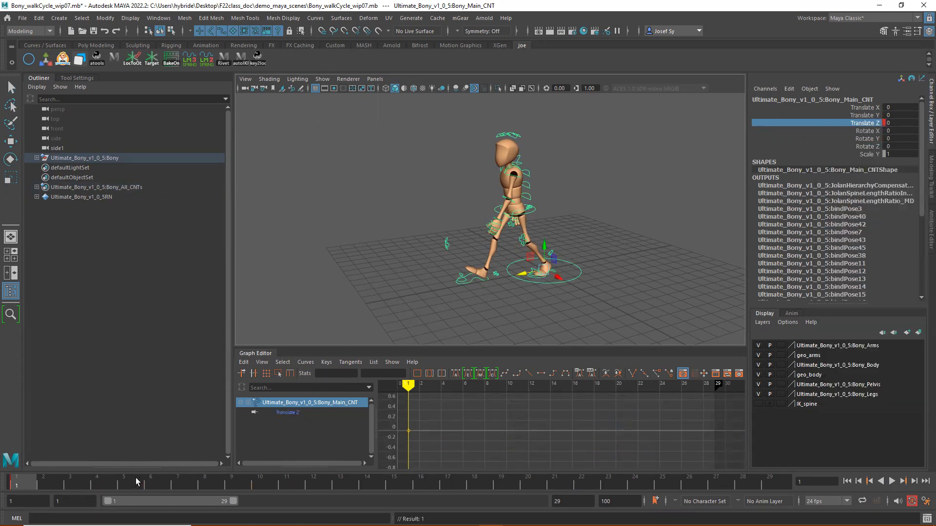
- Set the main control's Translate Z to -9.2 at frame 29
key("alt+v")
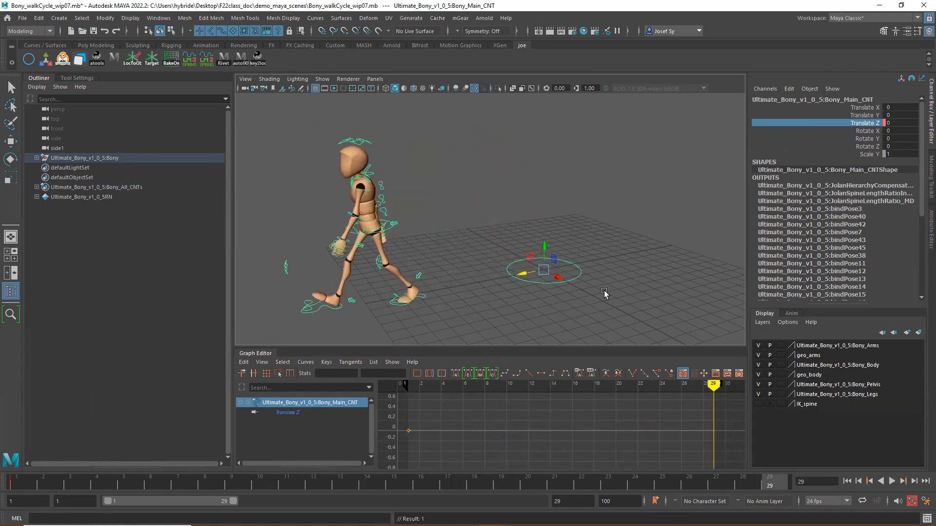
left_click(897, 122)
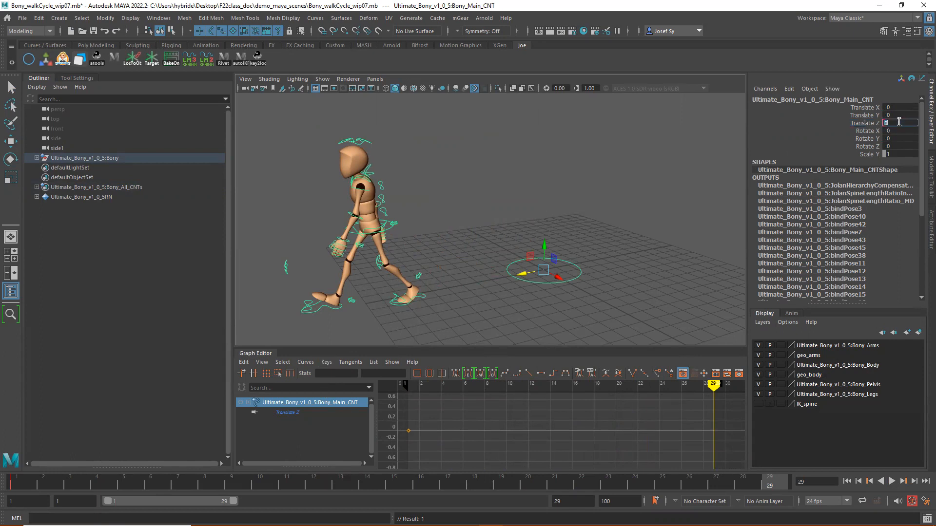
type("-9.2")
key("Return")
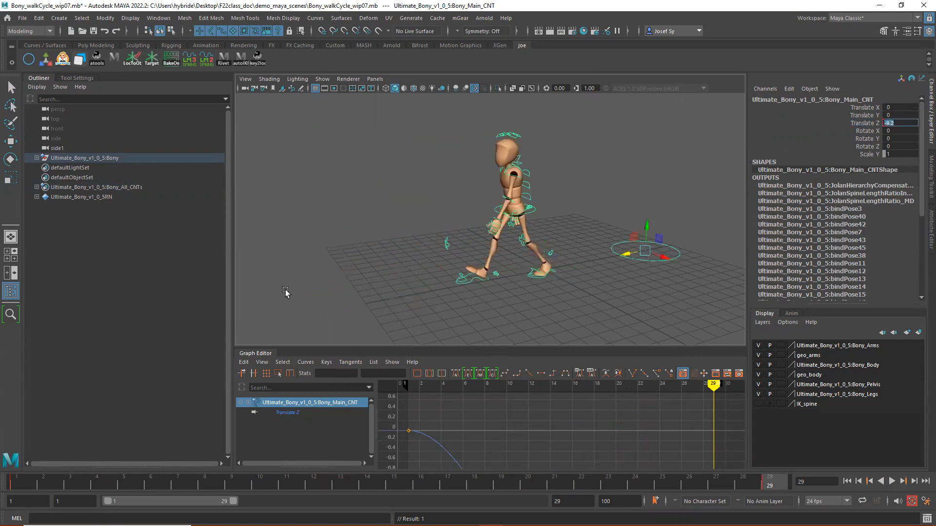
- Play back the counter-animated walk and set both keys of the main control's Translate Z curve to linear tangents
scroll(597, 422, "down", 4)
middle_click_drag(562, 423, 558, 389, "alt")
scroll(577, 411, "down", 6)
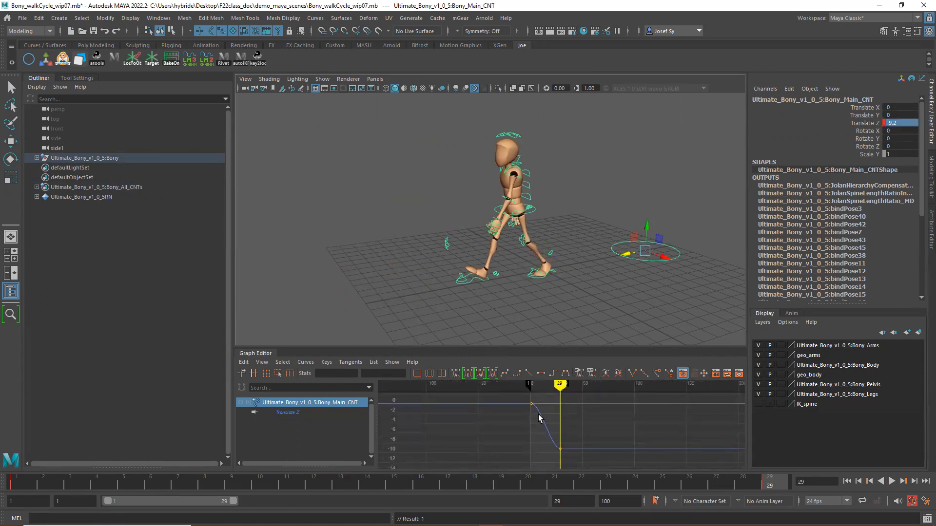
left_click(16, 482)
key("alt+v")
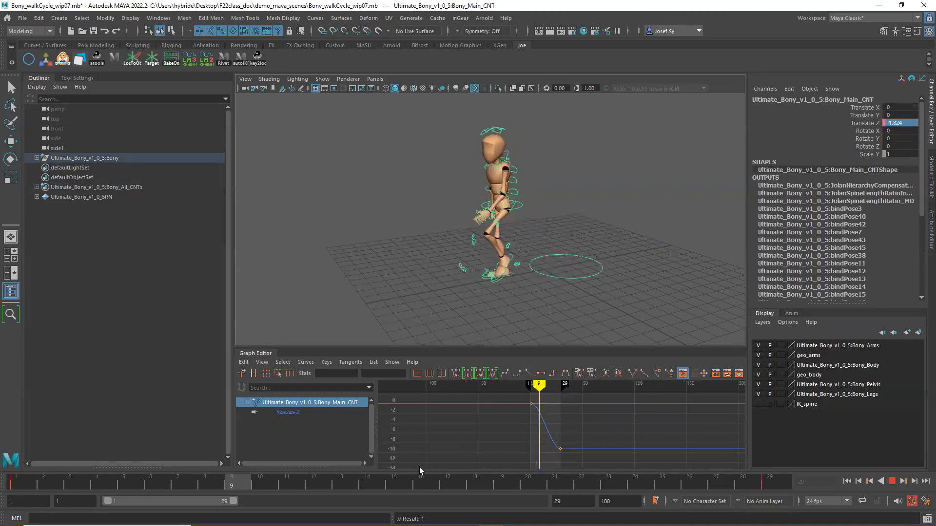
left_click_drag(503, 401, 589, 461)
key("q")
left_click(529, 373)
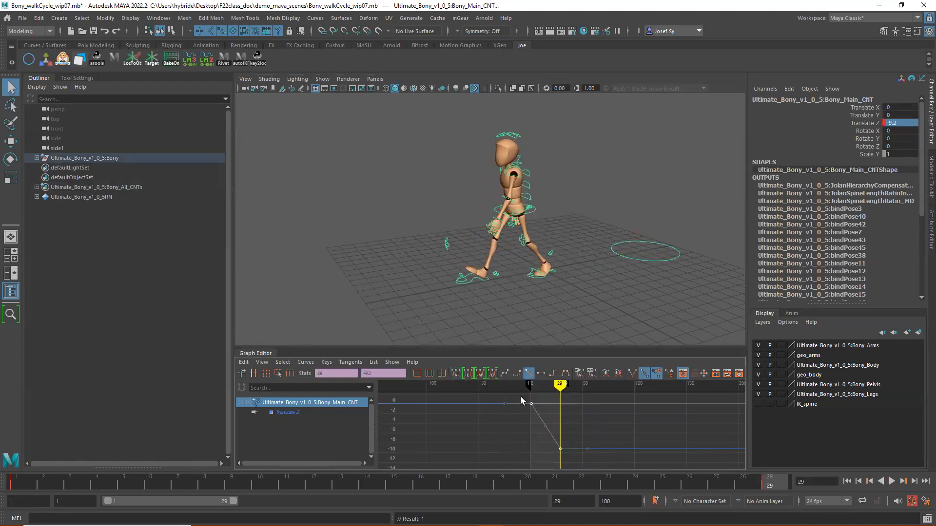
- Play back the walk in place with the rig controls hidden, then return to frame 1 and clear the selection
key("alt+v")
left_click(891, 481)
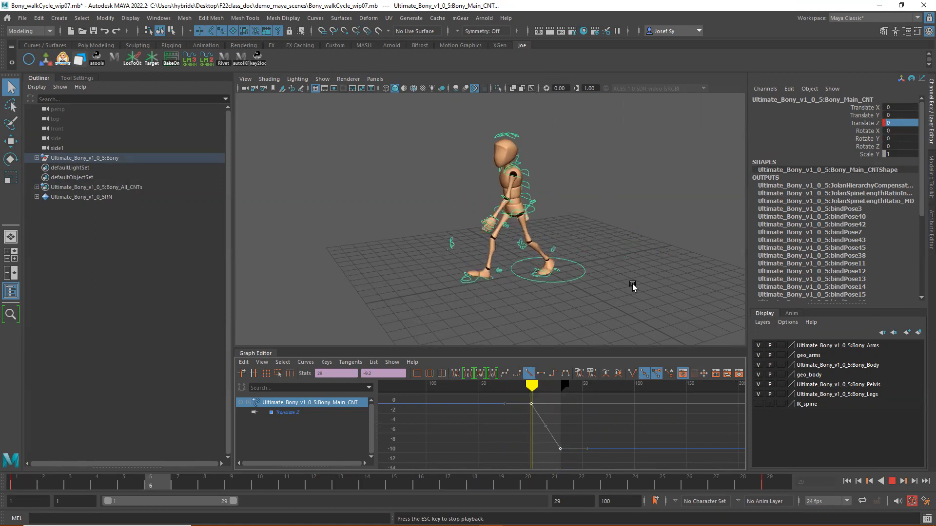
key("alt+1")
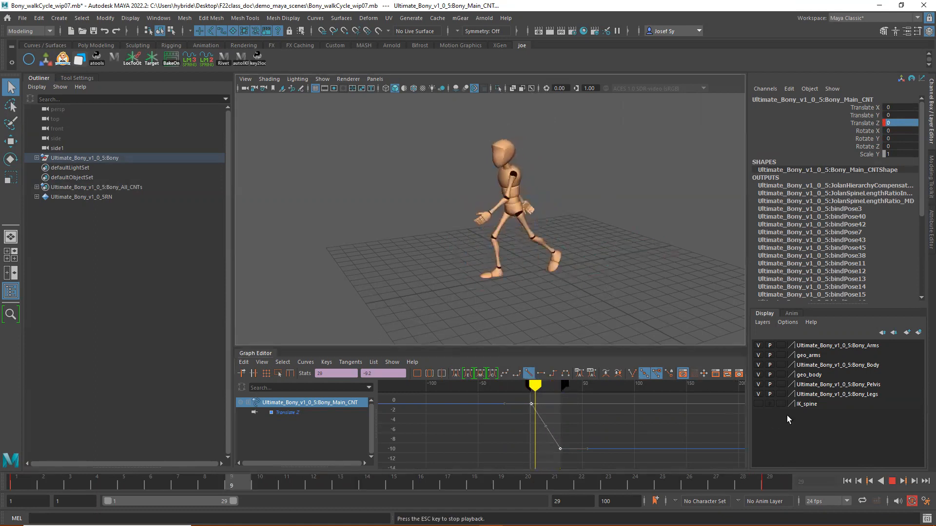
key("Escape")
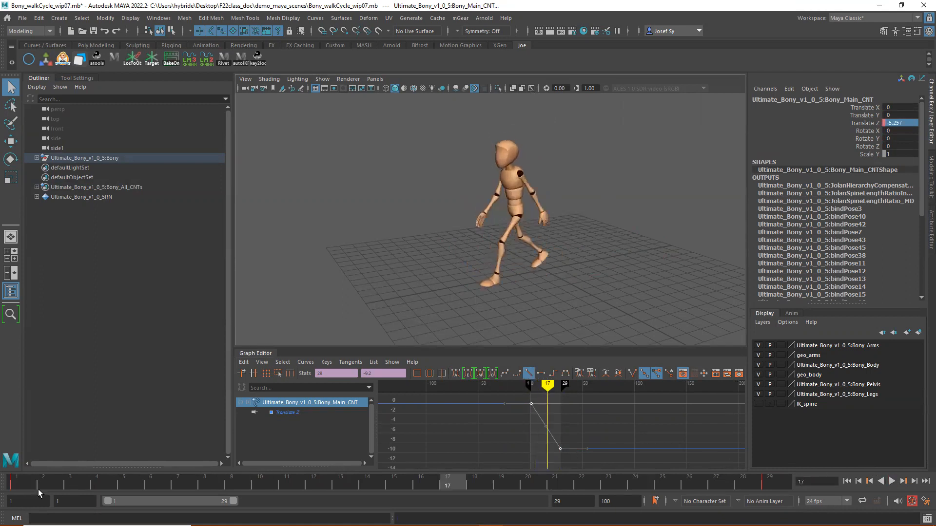
left_click(16, 483)
left_click(651, 153)
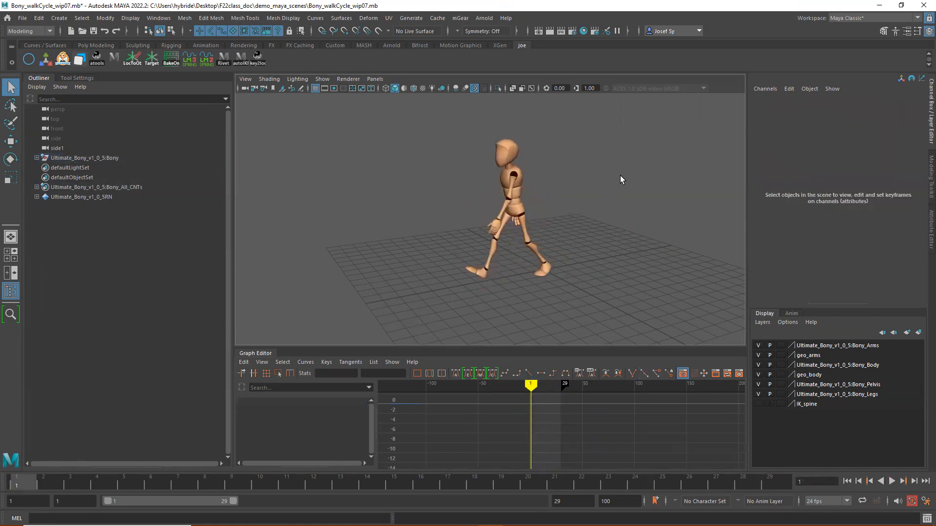
- Set the post infinity of the main control's Translate Z curve to Cycle with Offset
left_click_drag(513, 275, 522, 287)
left_click(579, 272)
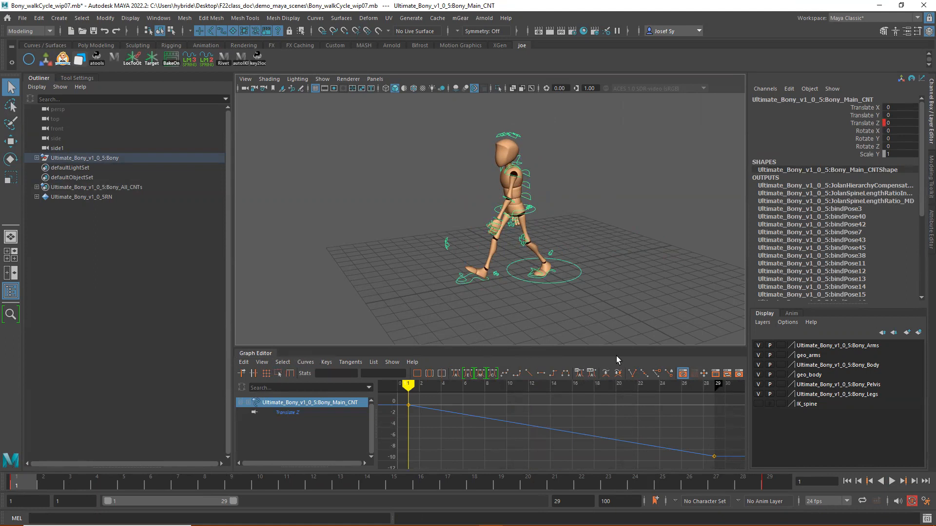
left_click_drag(738, 466, 739, 467)
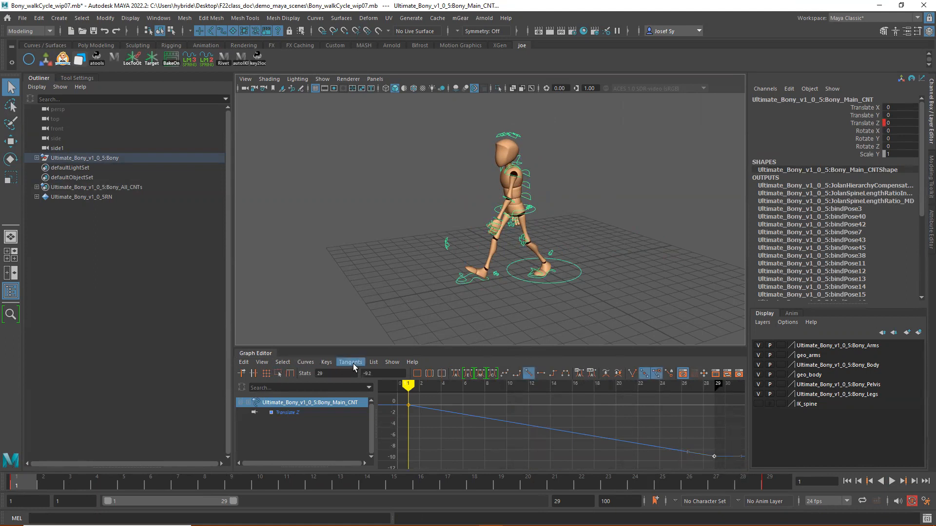
left_click(305, 362)
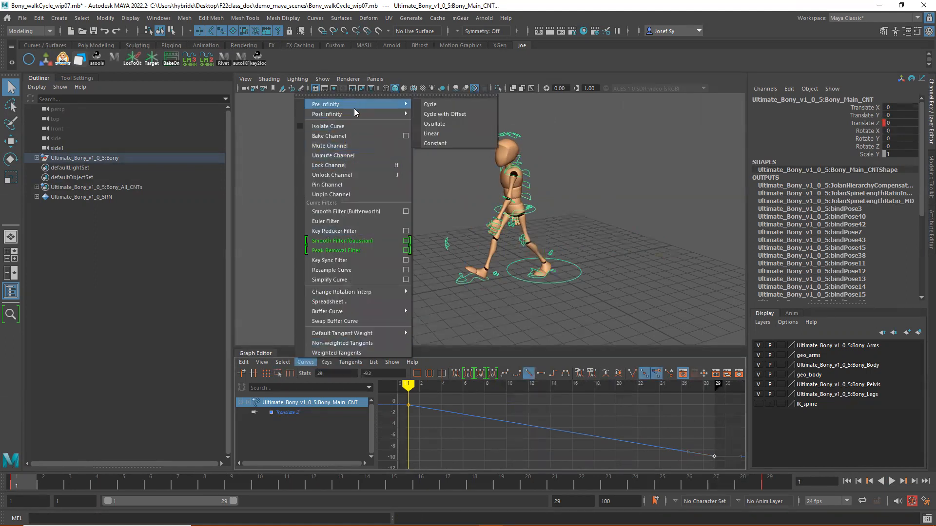
mouse_move(390, 114)
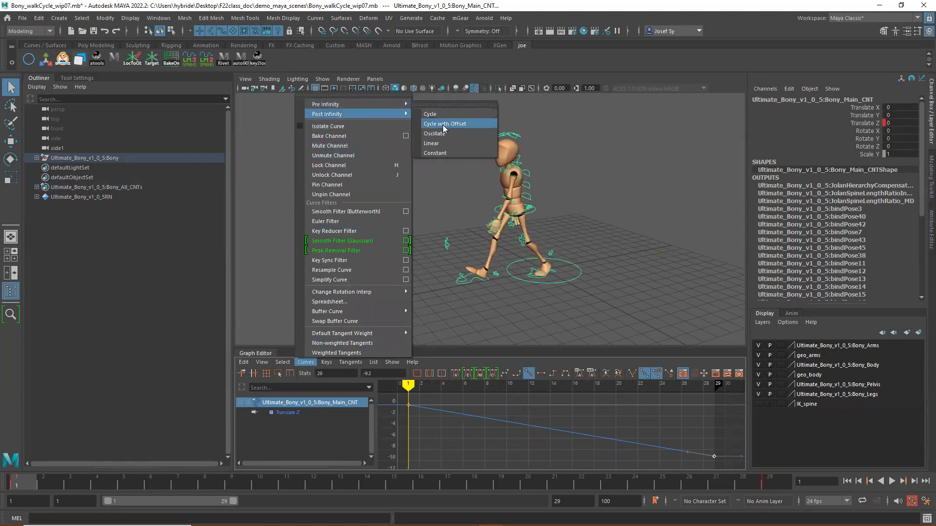
left_click(443, 125)
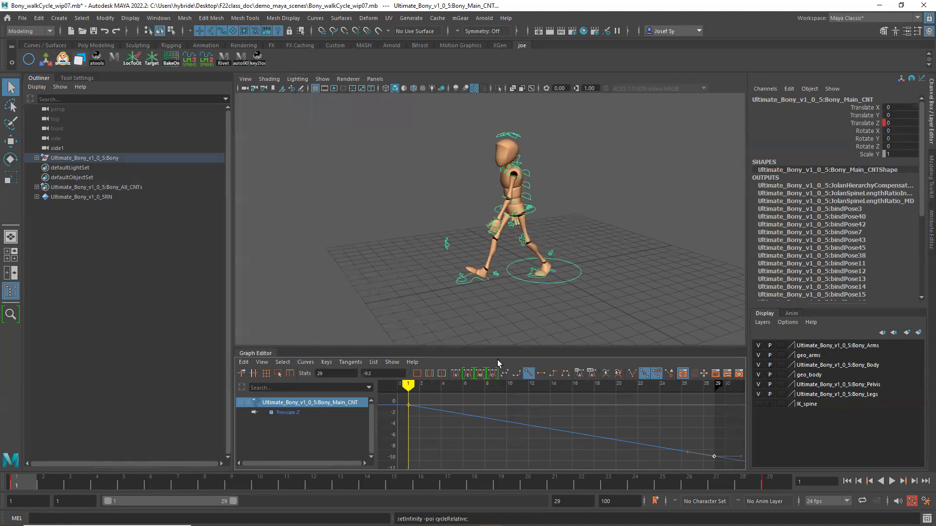
- Collapse the Outliner to enlarge the viewport, and review the in-place walk in playback and from the front
left_click(38, 78)
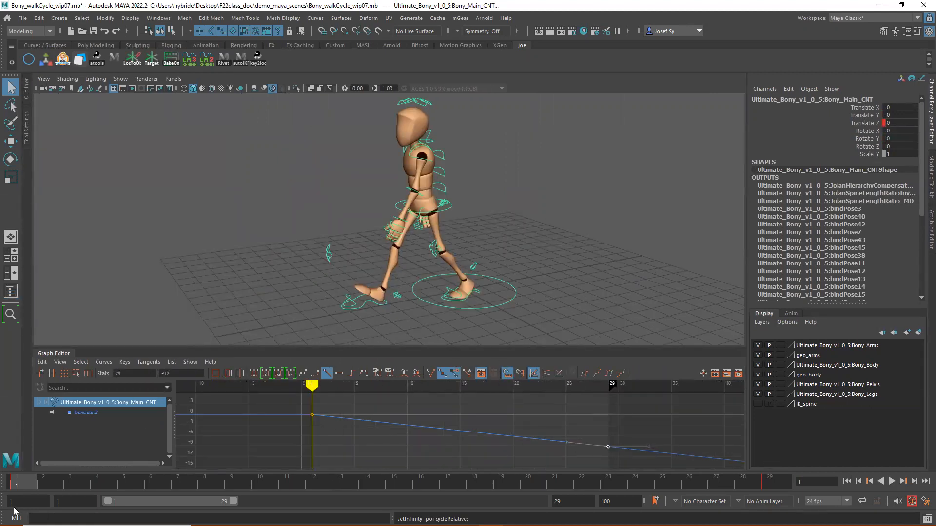
left_click_drag(19, 486, 86, 486)
key("alt+v")
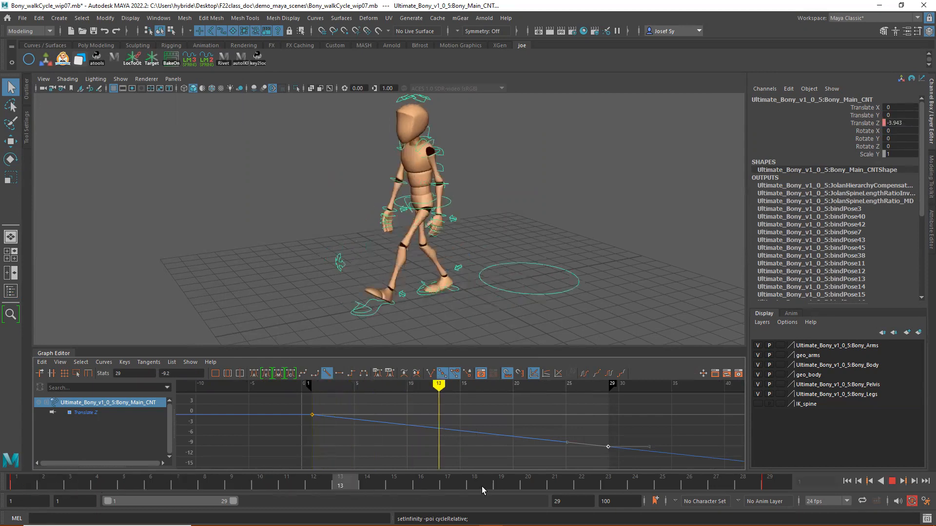
left_click_drag(835, 491, 17, 491)
left_click(892, 481)
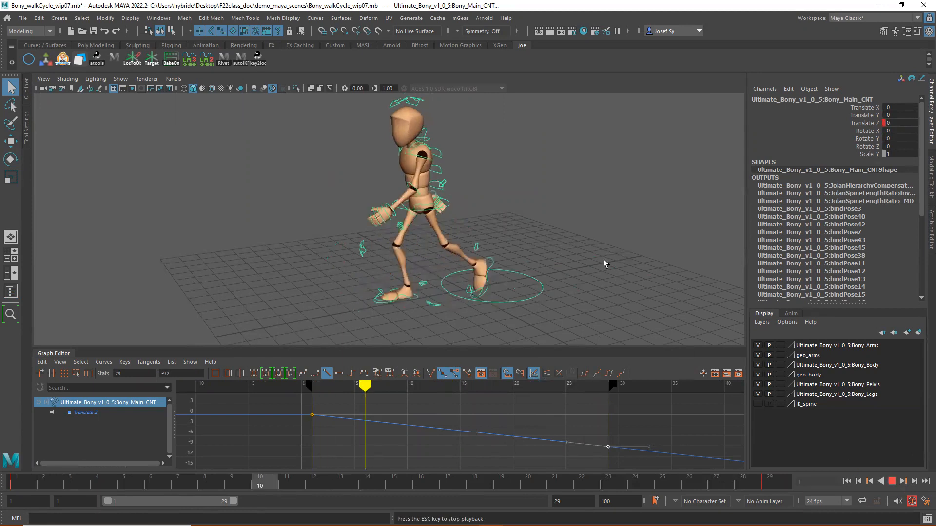
left_click(892, 482)
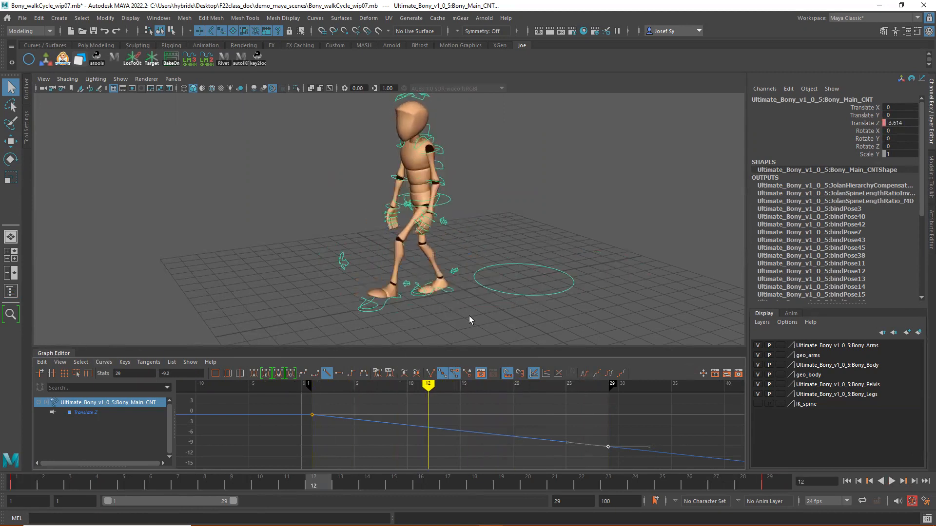
left_click_drag(527, 219, 530, 240, "alt")
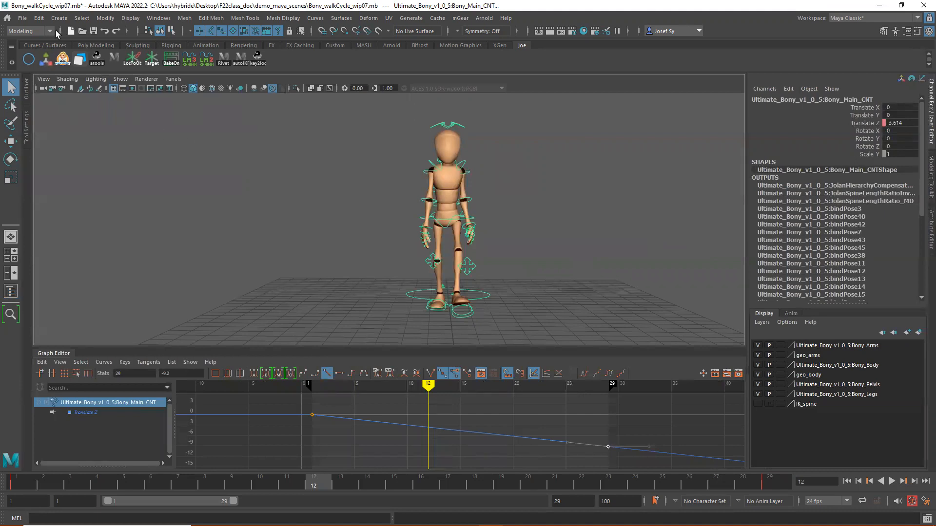
- Save the scene as a new file named Bony_walkCycle_wip07_forPresentation.mb in the demo_maya_scenes folder
left_click(26, 21)
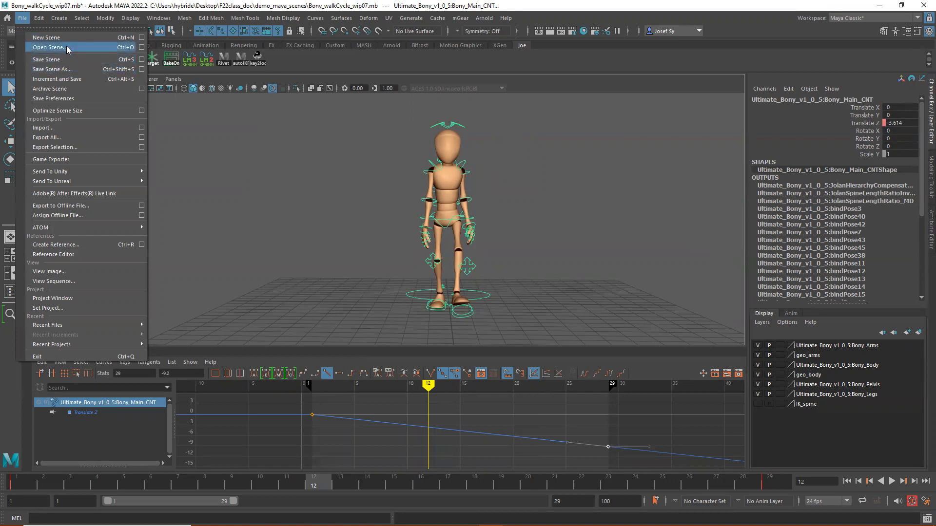
left_click(52, 68)
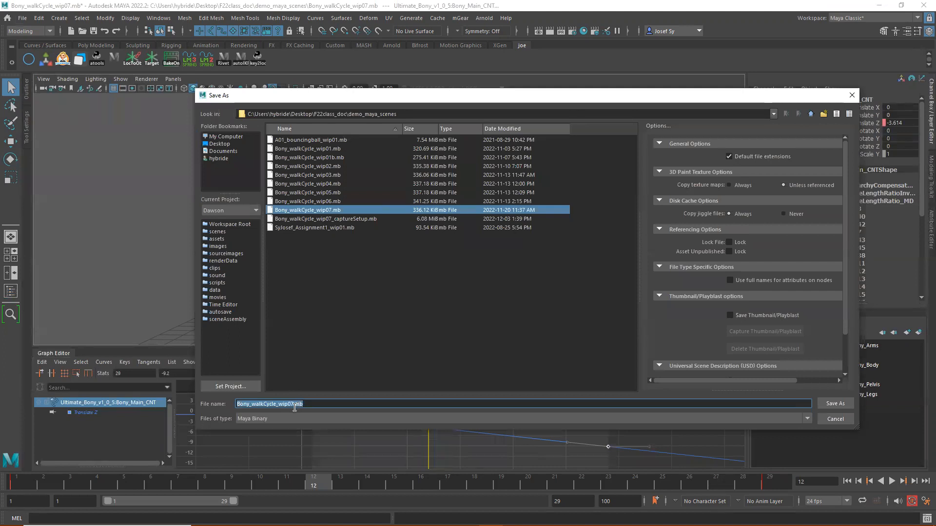
left_click(292, 405)
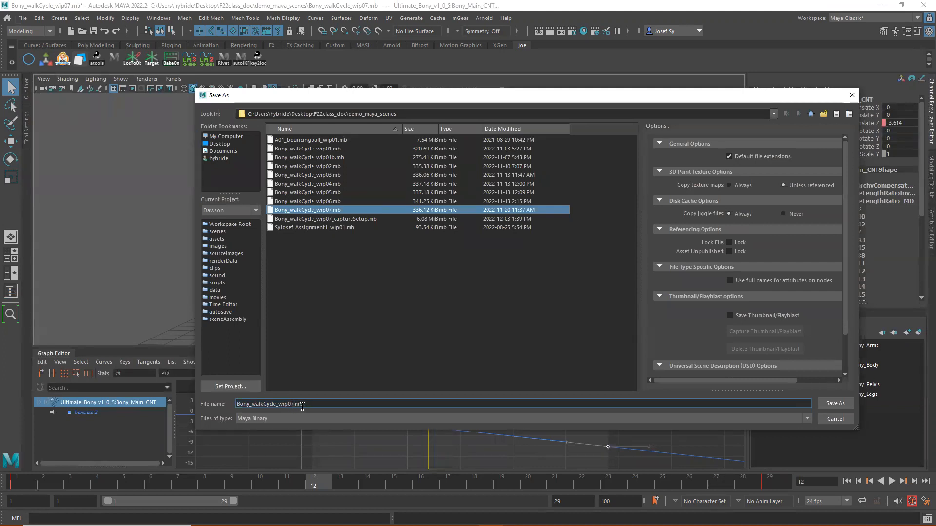
type("_t")
type("o")
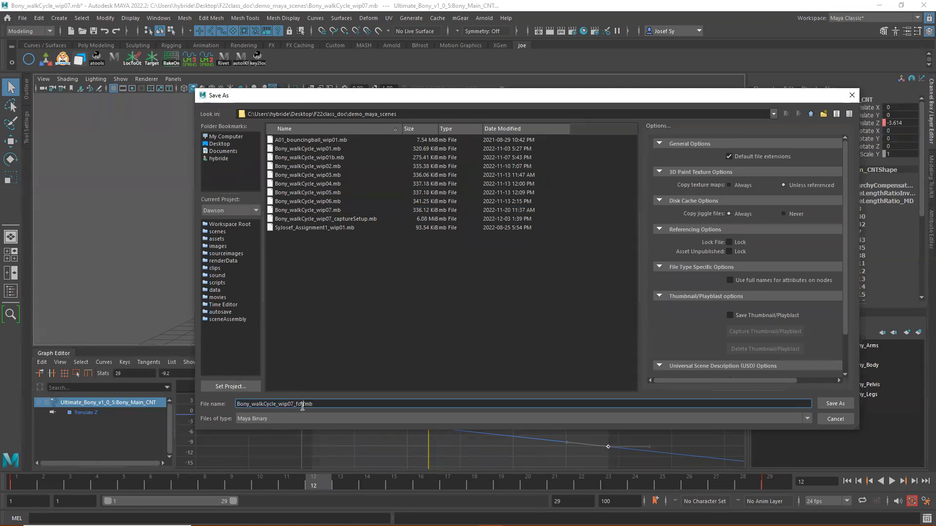
type("rPresentation")
key("Return")
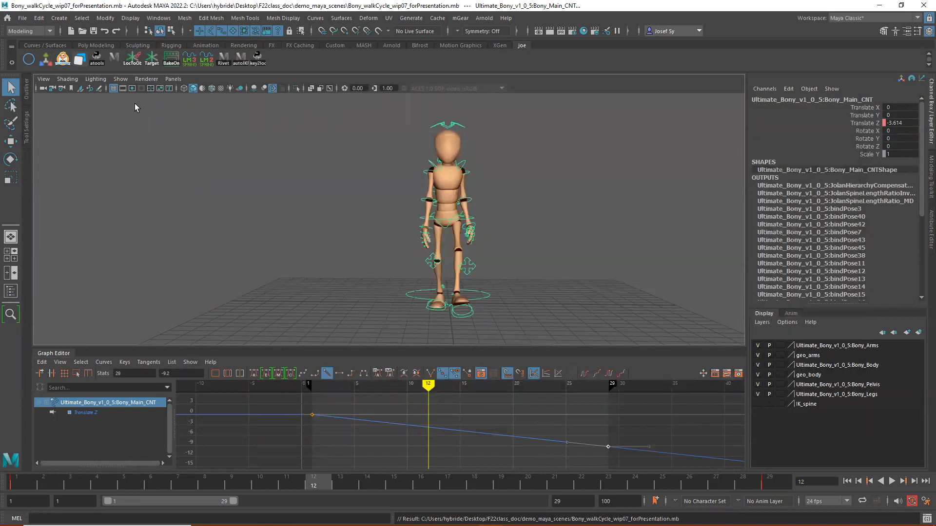
- Show the Outliner and import the referenced Ultimate_Bony_v1_0_5 rig into the scene as local objects
left_click(23, 19)
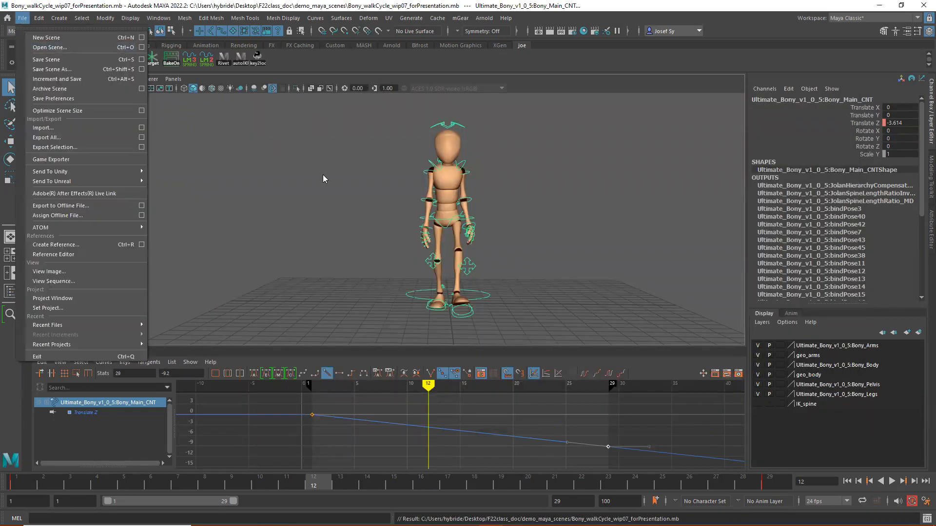
left_click(311, 175)
left_click(28, 94)
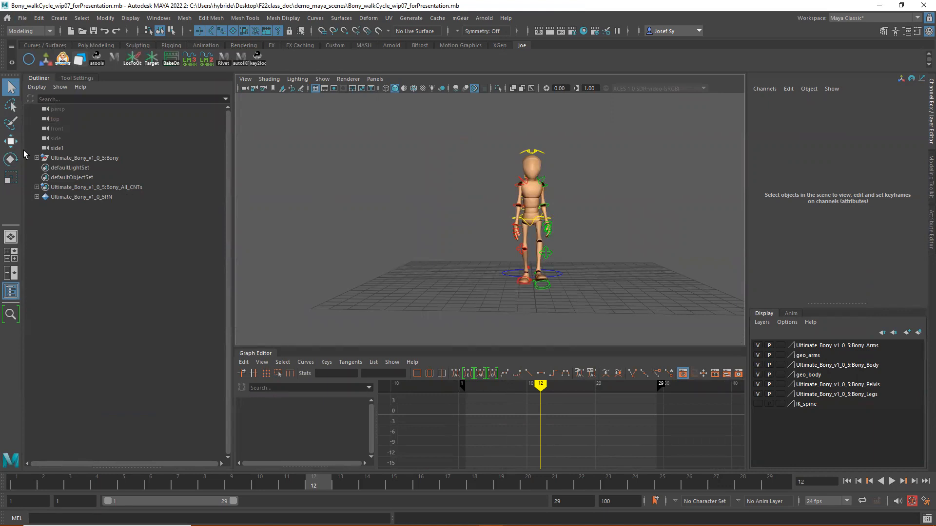
left_click(77, 159)
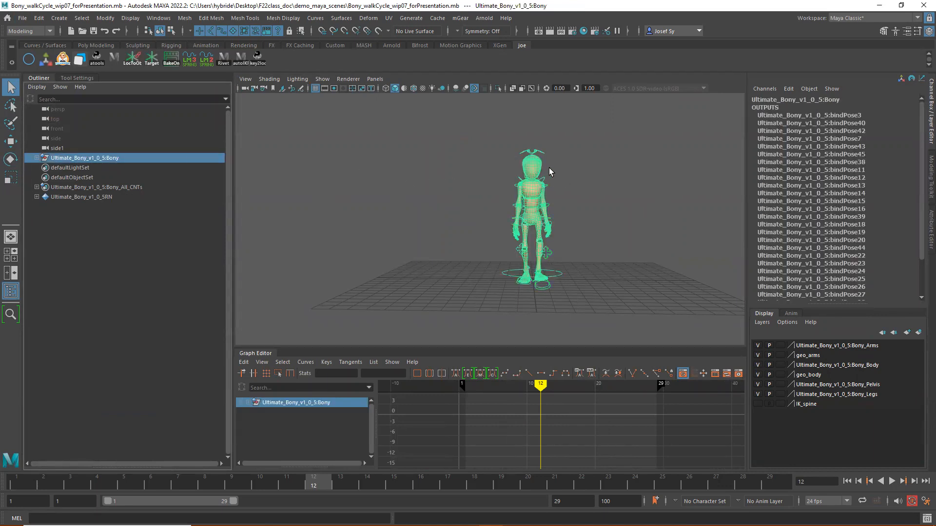
right_click(88, 159)
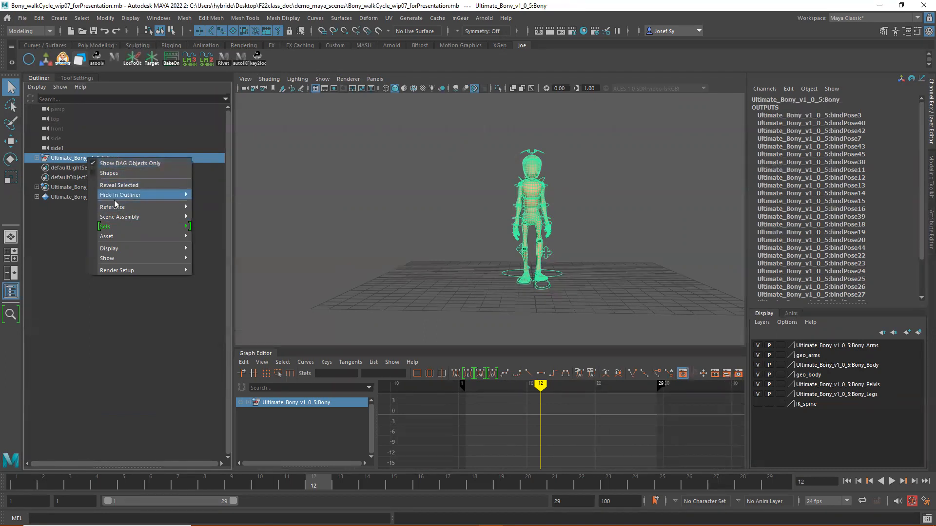
mouse_move(115, 208)
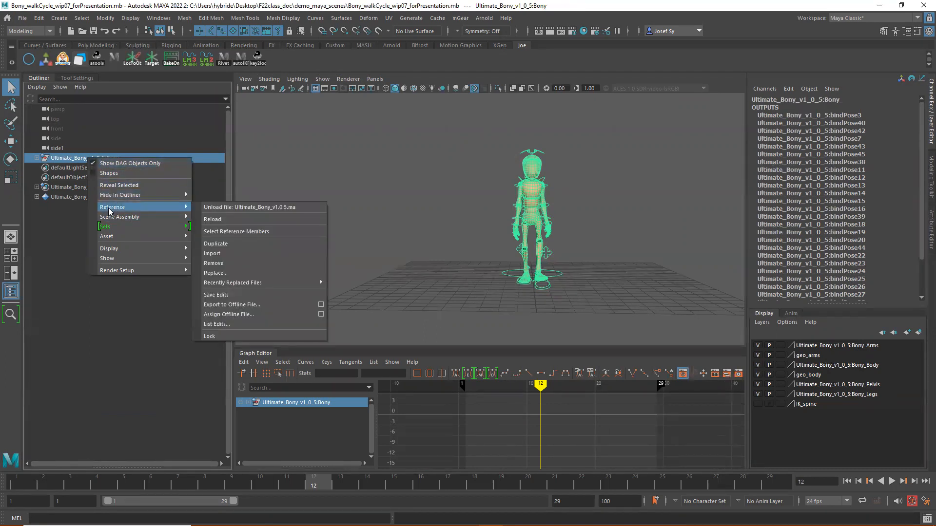
left_click(213, 254)
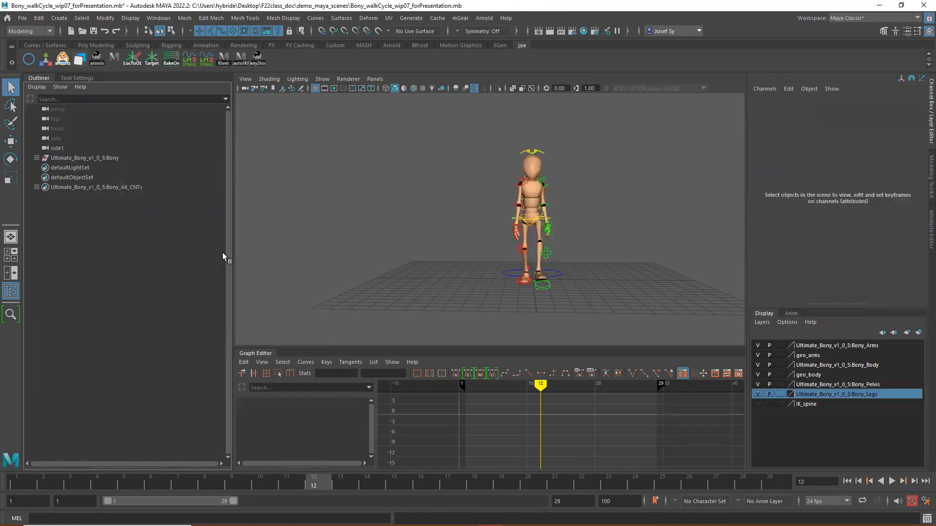
- Check that the imported Bony rig still animates, return to frame 1 and clear the selection
left_click(69, 158)
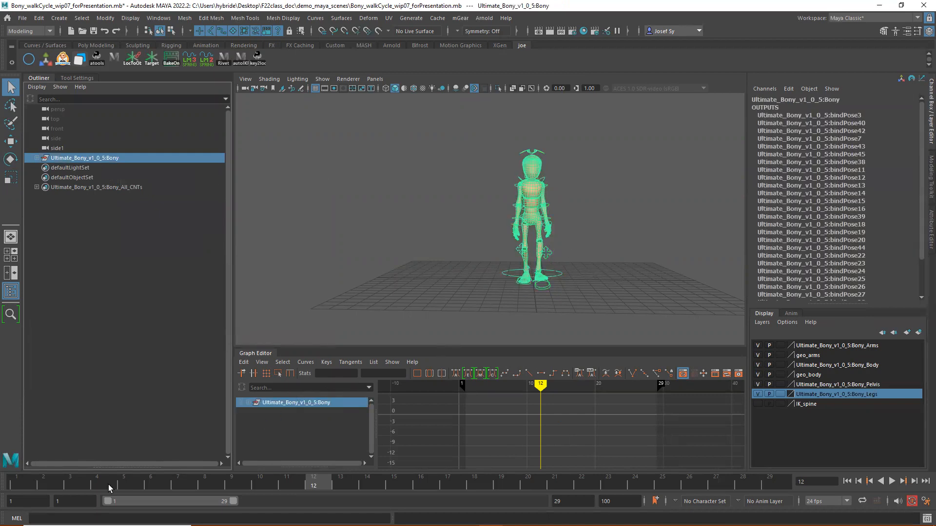
left_click_drag(208, 485, 17, 485)
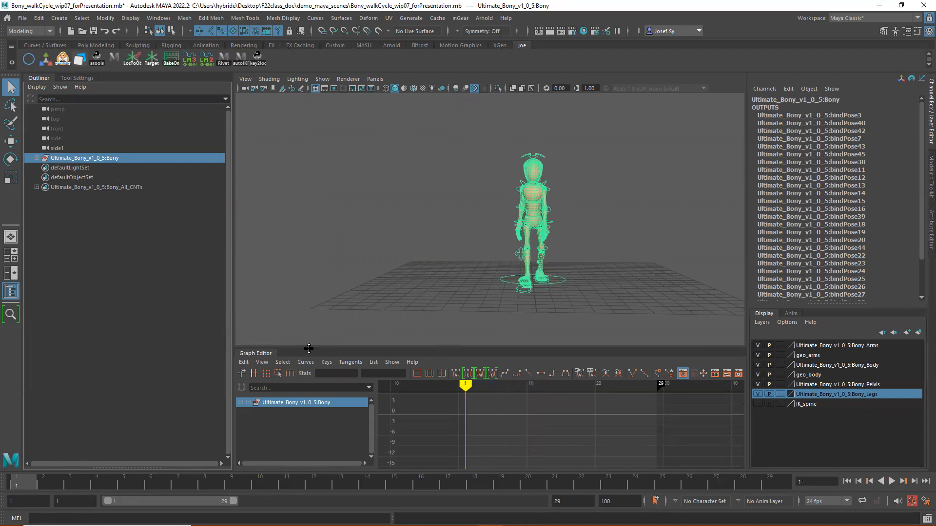
left_click_drag(603, 242, 604, 237, "alt")
middle_click_drag(604, 237, 589, 243, "alt")
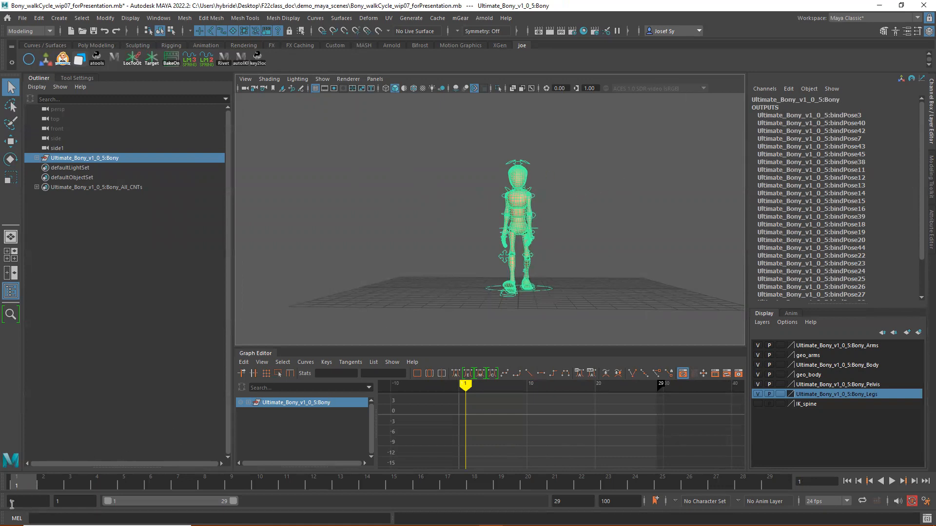
left_click_drag(55, 483, 18, 483)
left_click(412, 155)
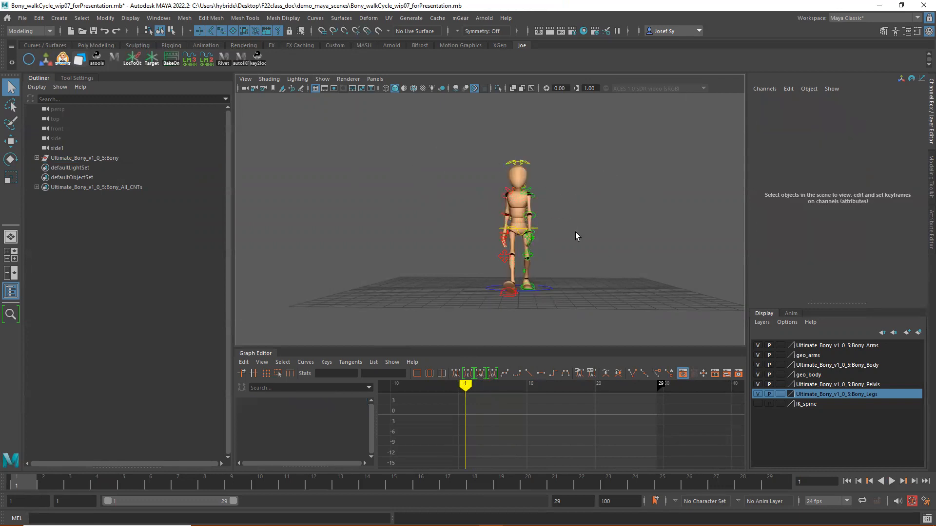
mouse_move(30, 484)
left_mouse_down()
mouse_move(692, 479)
mouse_move(605, 494)
mouse_move(17, 486)
left_mouse_up()
- Switch the viewport to the orthographic front camera with the whole character in view
left_click(57, 128)
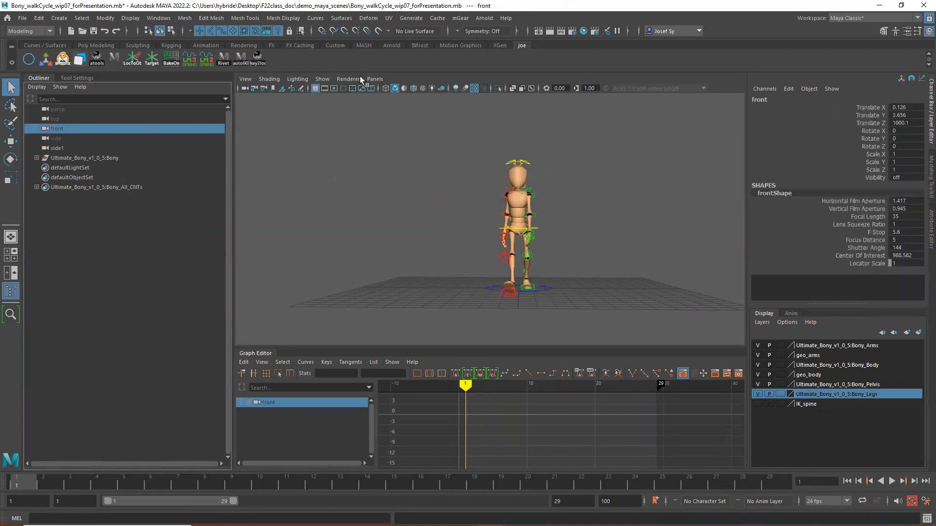
left_click(375, 78)
mouse_move(394, 98)
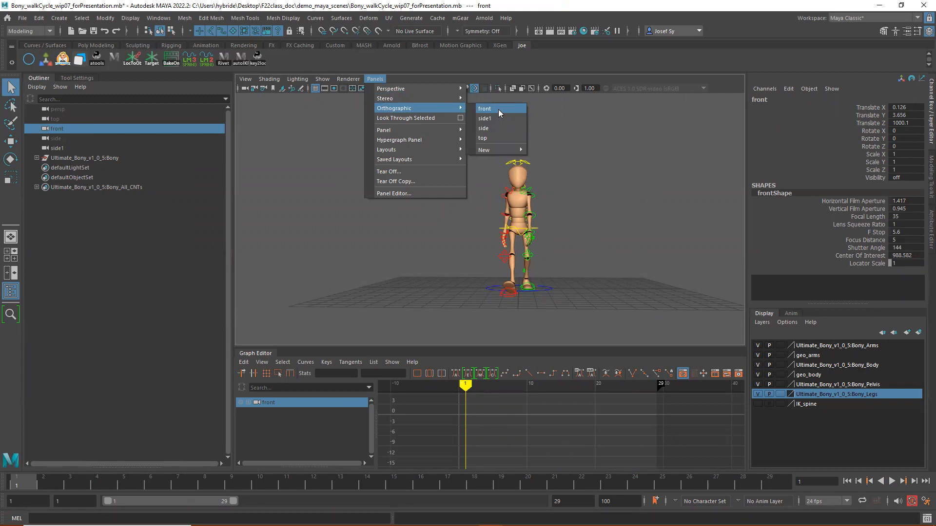
left_click(498, 109)
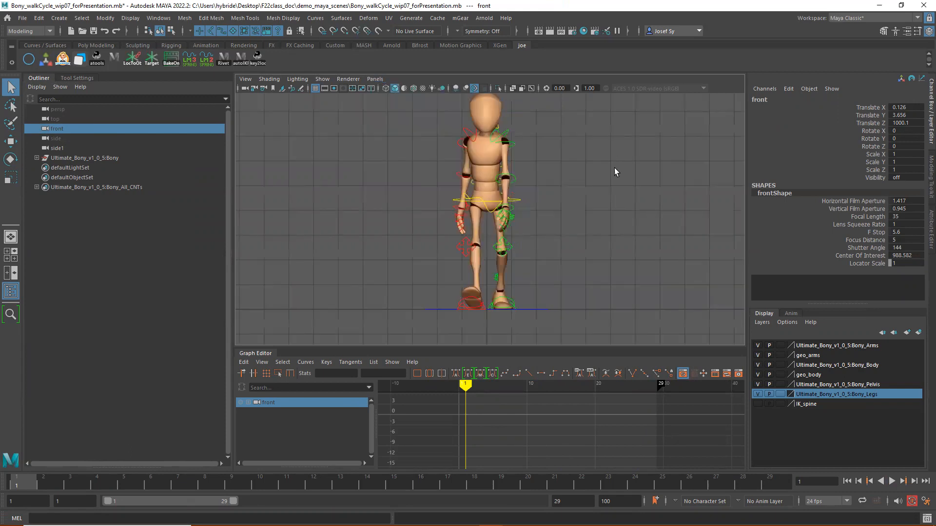
scroll(619, 188, "down", 1)
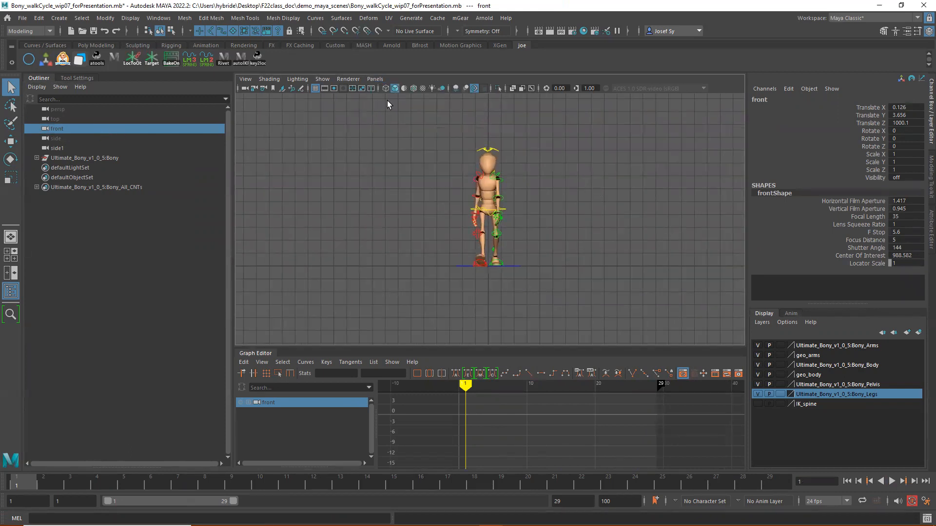
- Select the front camera's shape and set its film aspect ratio to 1.78
left_click(244, 89)
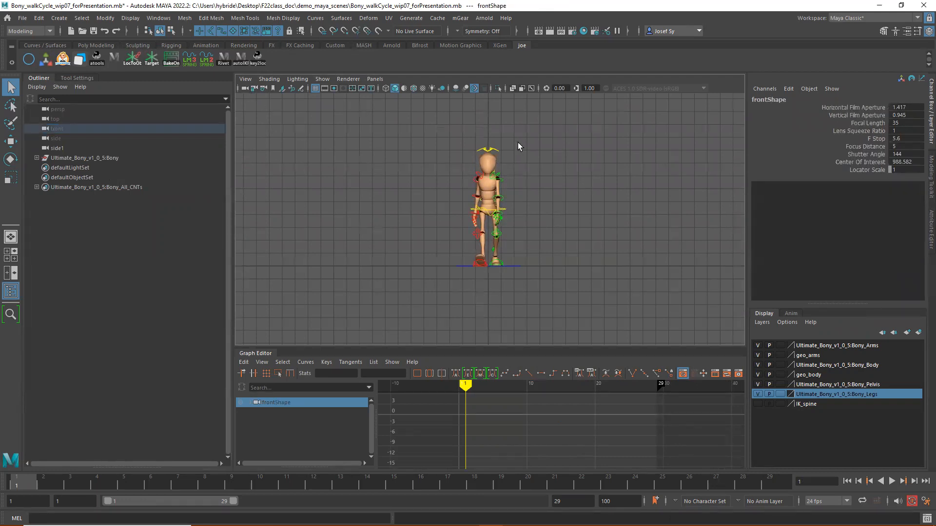
scroll(518, 143, "down", 1)
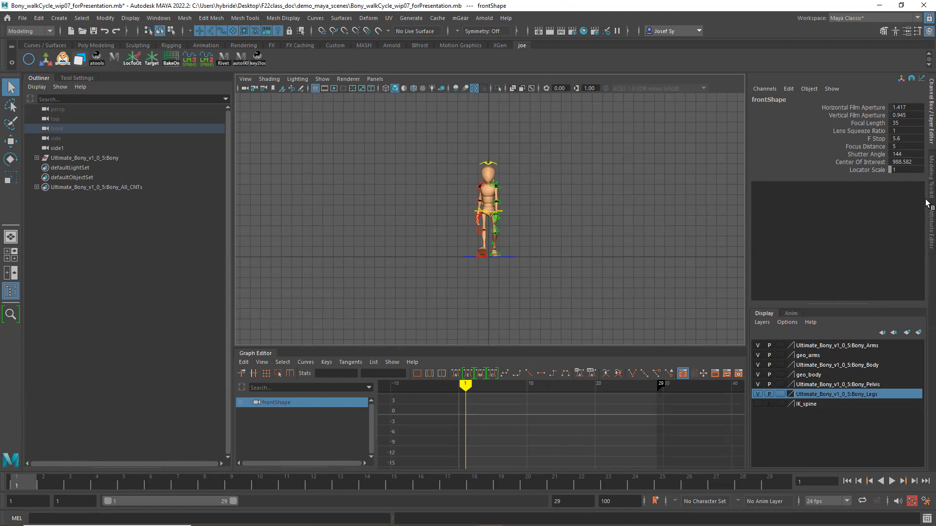
left_click(930, 226)
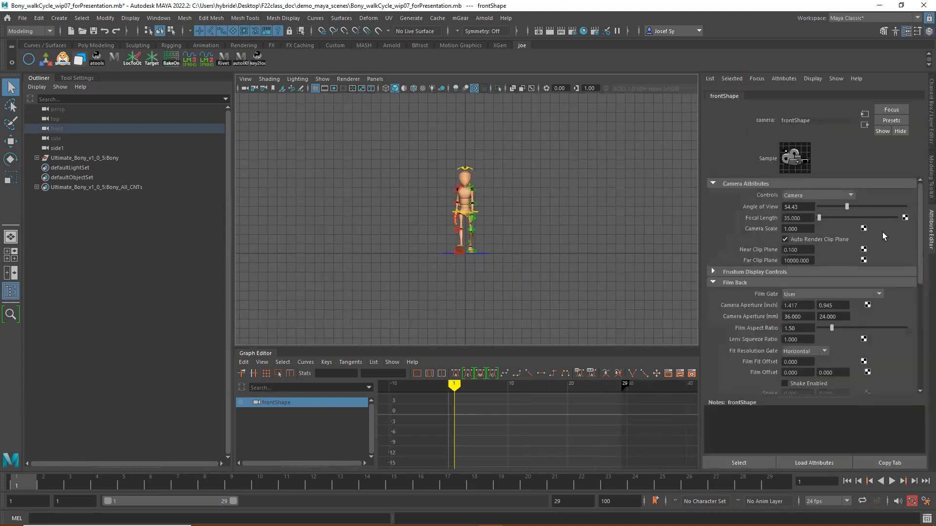
scroll(841, 240, "down", 1)
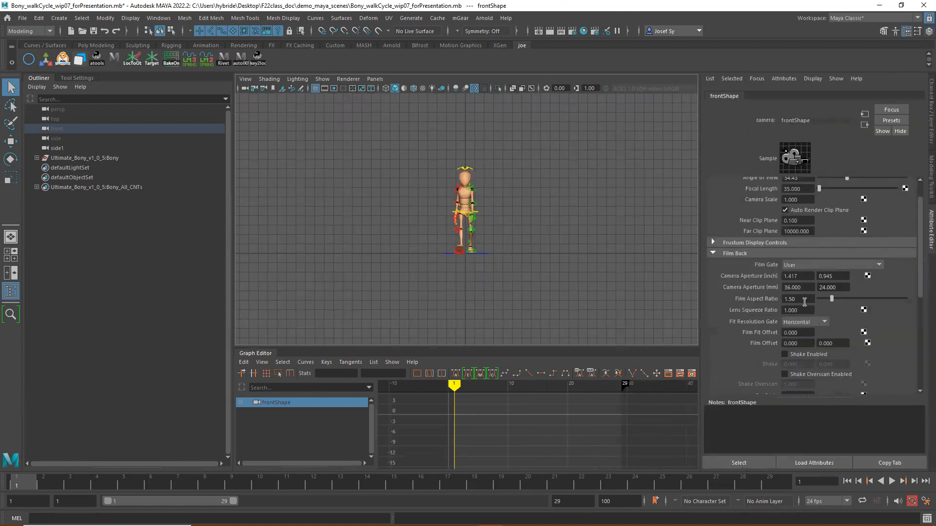
left_click_drag(788, 299, 801, 304)
type("78")
key("Return")
- Show the 960 x 540 resolution gate and frame the character in its upper area, slightly left of centre
left_click(334, 88)
left_click(334, 89)
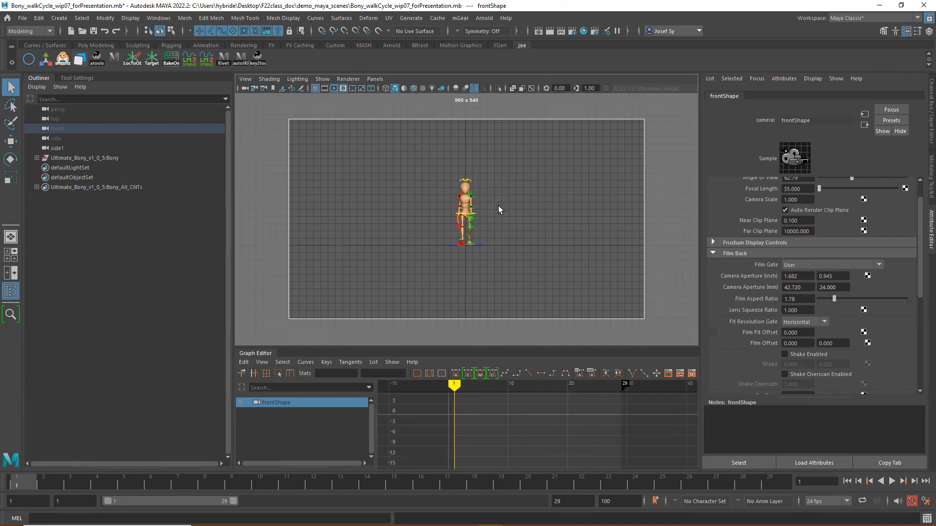
middle_click_drag(504, 213, 495, 195, "alt")
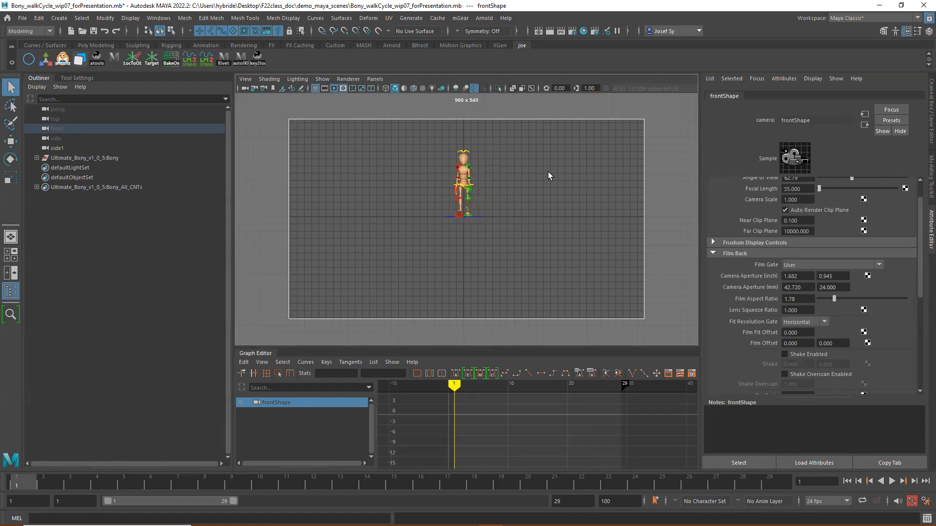
mouse_move(507, 184)
middle_mouse_down("alt")
mouse_move(511, 178)
mouse_move(495, 196)
middle_mouse_up("alt")
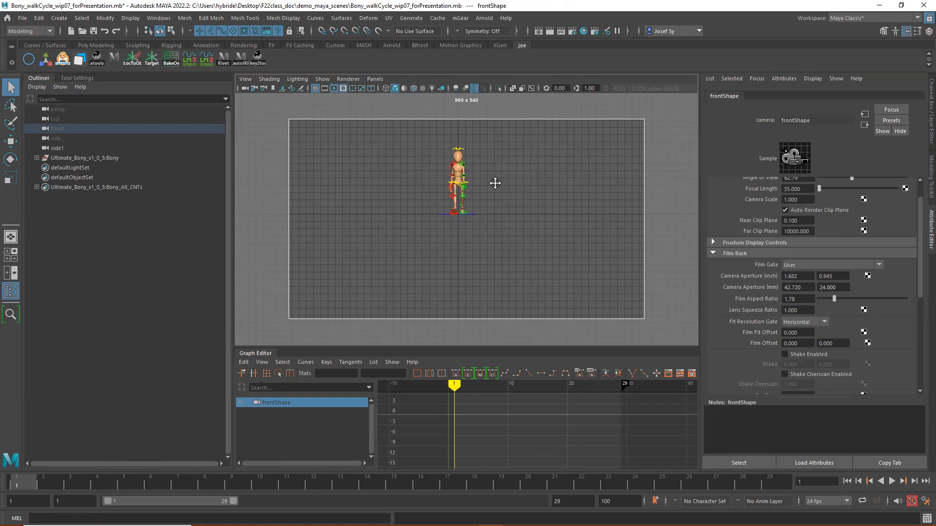
middle_click_drag(495, 183, 474, 182, "alt")
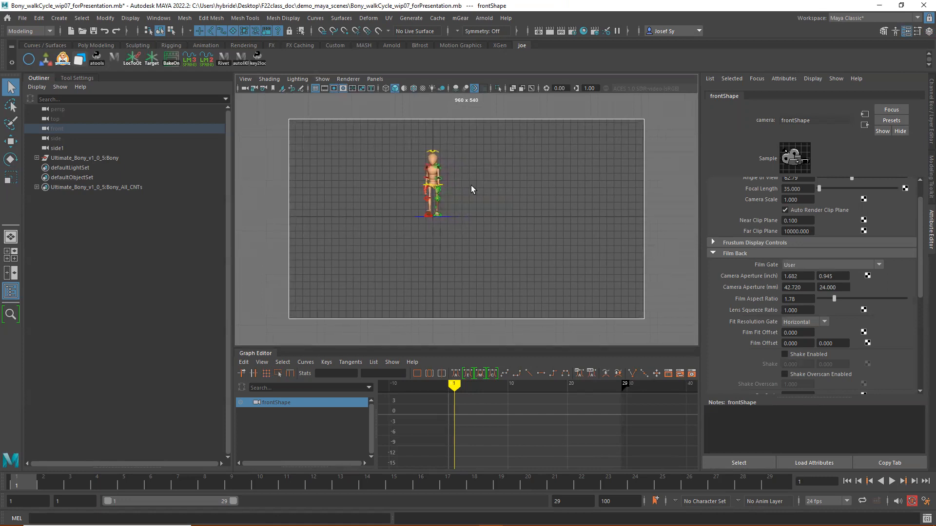
scroll(536, 168, "up", 1)
right_click_drag(535, 168, 557, 164, "alt")
middle_click_drag(528, 171, 531, 178, "alt")
- Duplicate the rig's Bony_Mesh_Grp as 4 instances under a new group using Duplicate Special
left_click(36, 158)
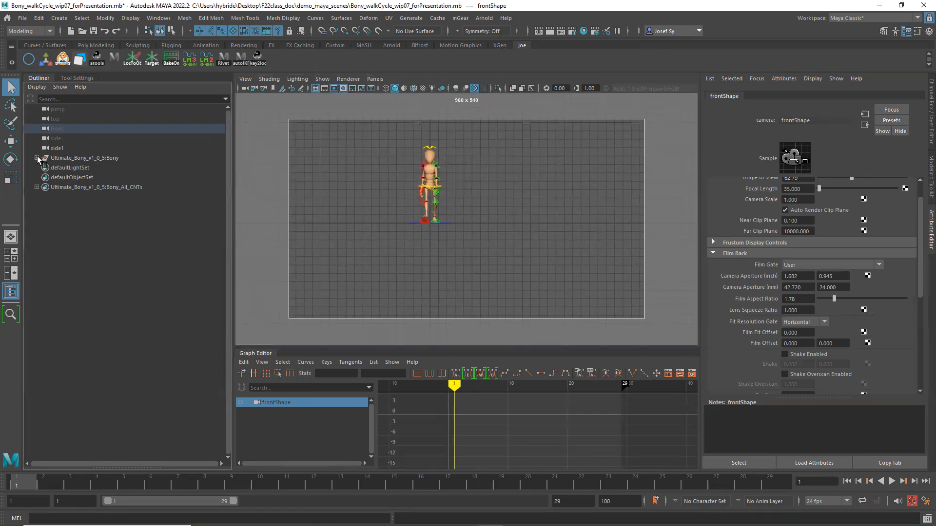
left_click(130, 178)
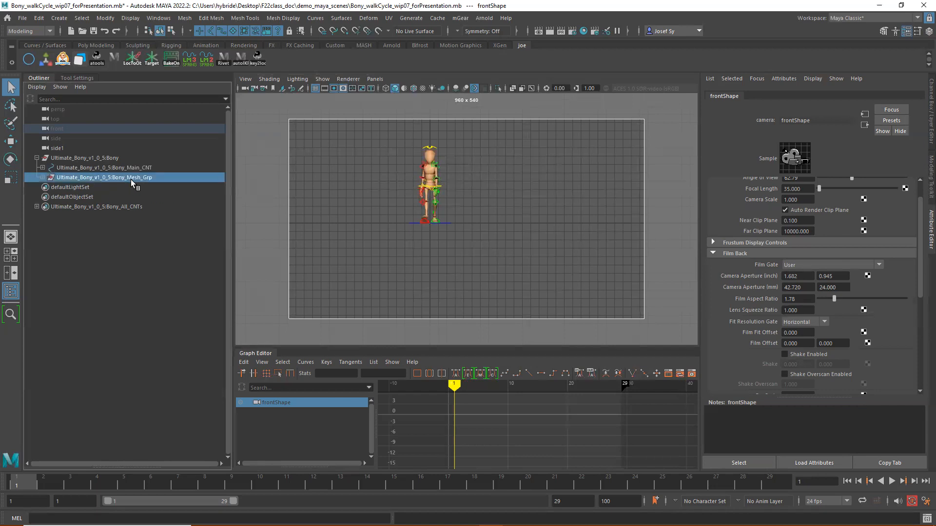
left_click(43, 176)
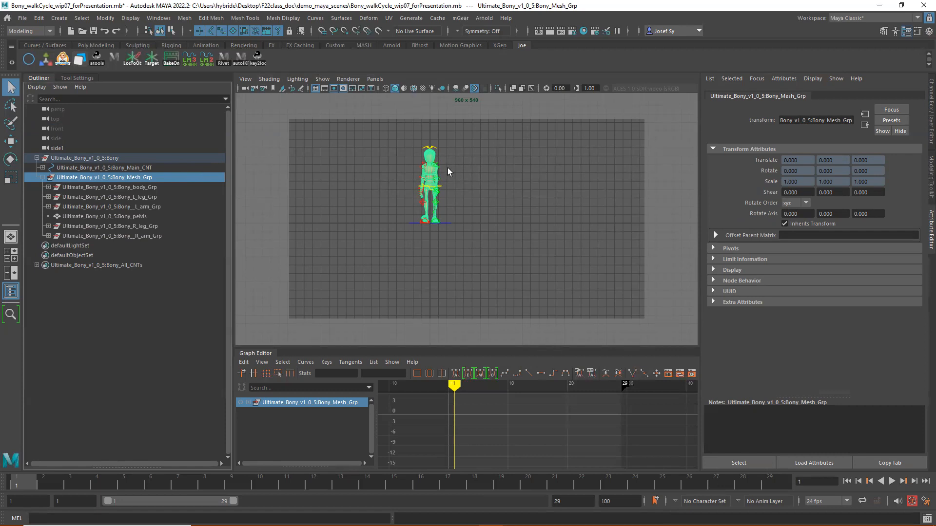
left_click(40, 20)
mouse_move(39, 18)
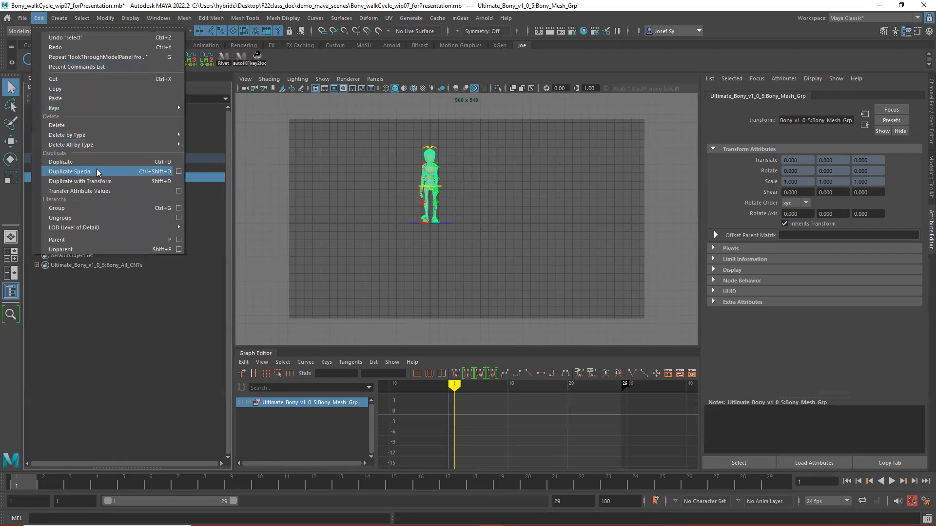
left_click(179, 172)
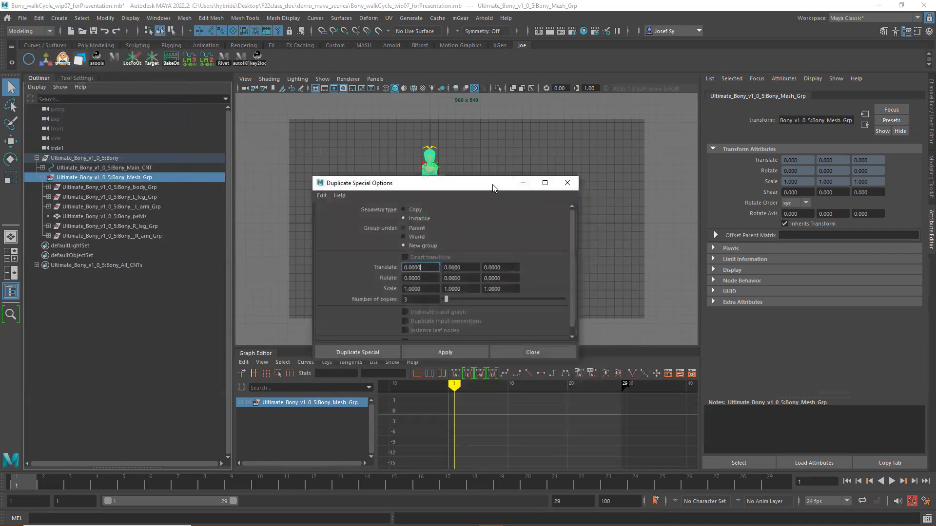
left_click_drag(494, 188, 759, 168)
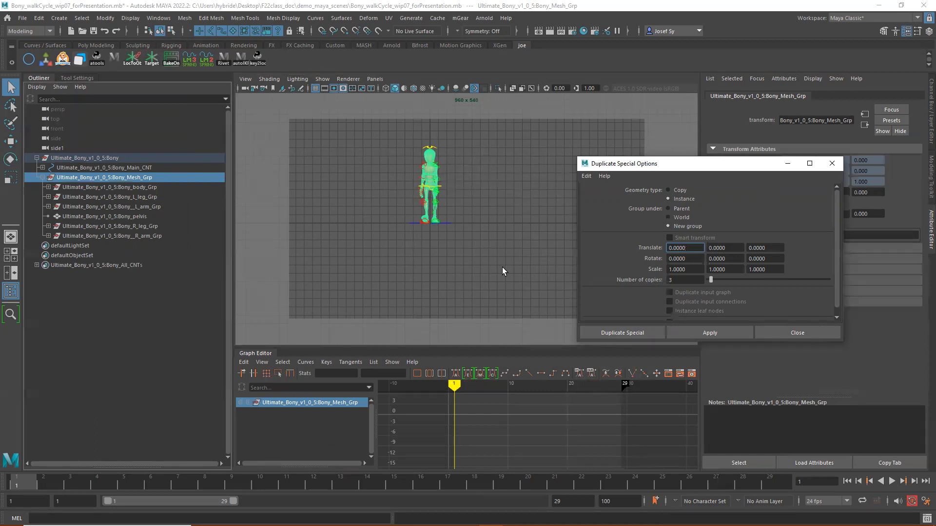
left_click(678, 281)
left_click(728, 332)
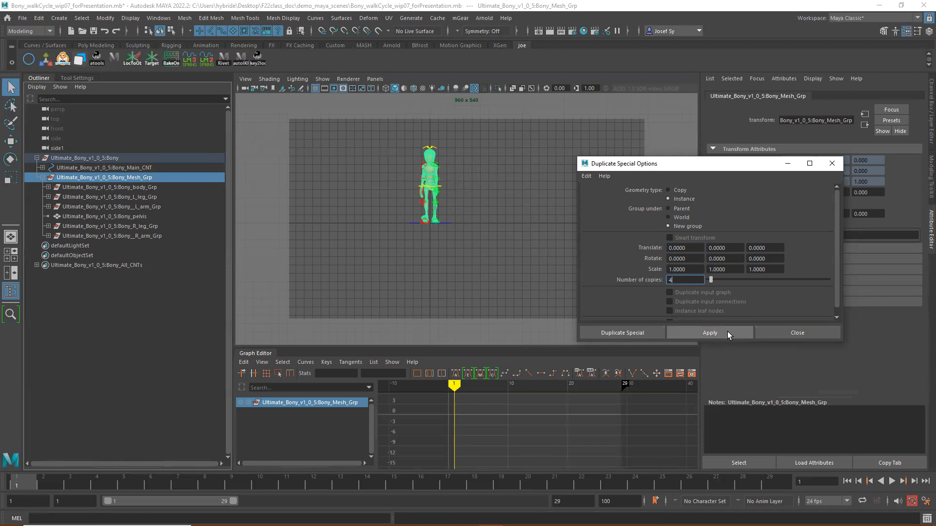
left_click(811, 330)
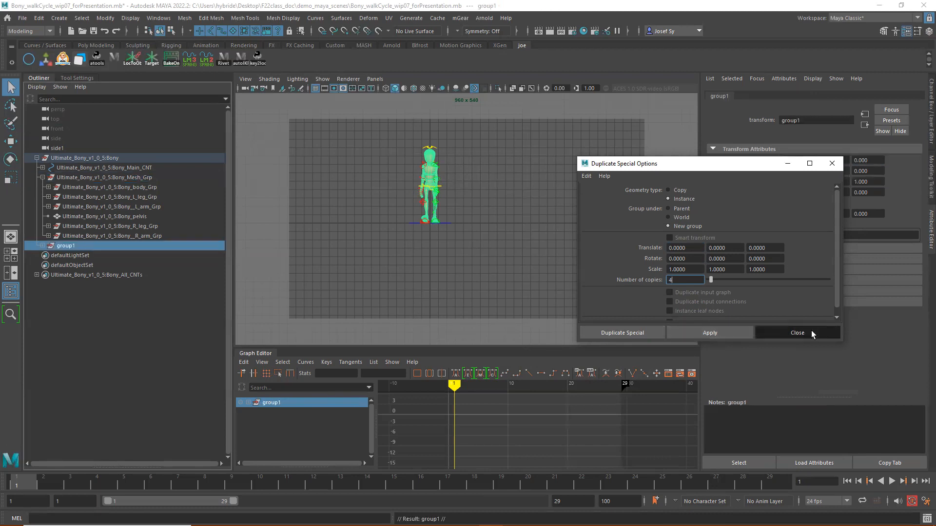
- Expand group1 and spread the first two instances along X, Bony_Mesh_Grp1 to about -7.7 and Bony_Mesh_Grp2 to about 8.1
left_click(42, 246)
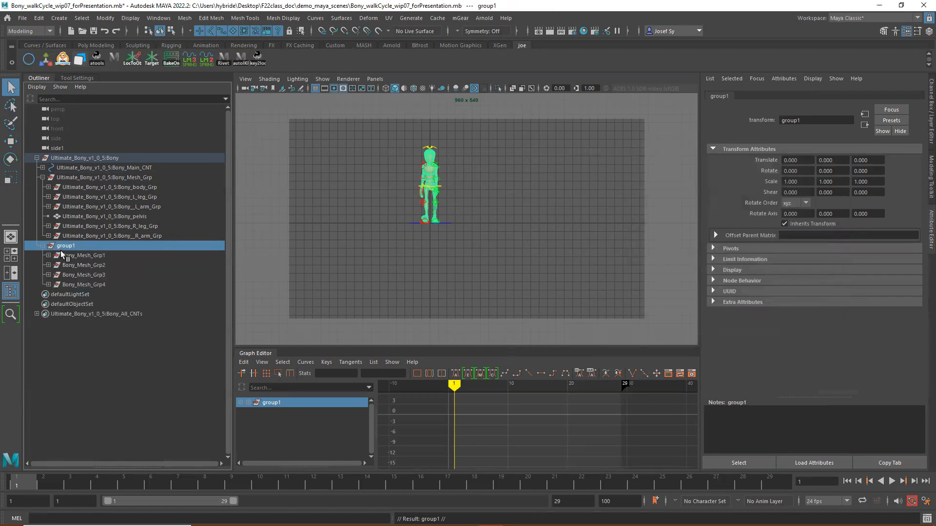
left_click(100, 258)
left_click(94, 283, "shift")
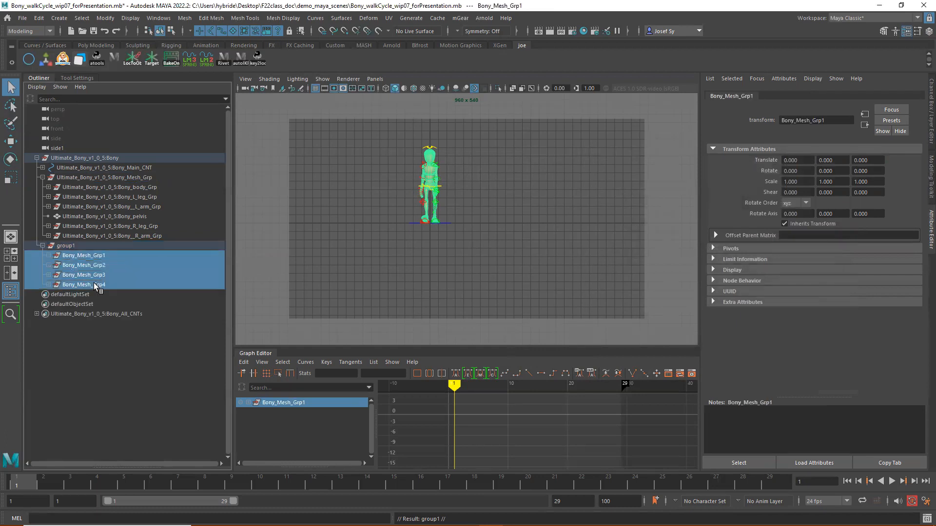
left_click(97, 256)
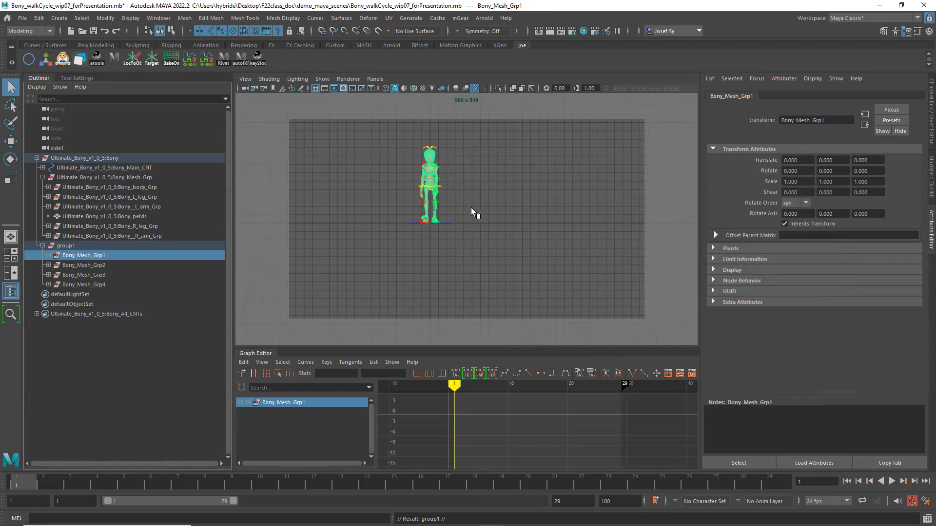
key("w")
left_click_drag(457, 224, 390, 224)
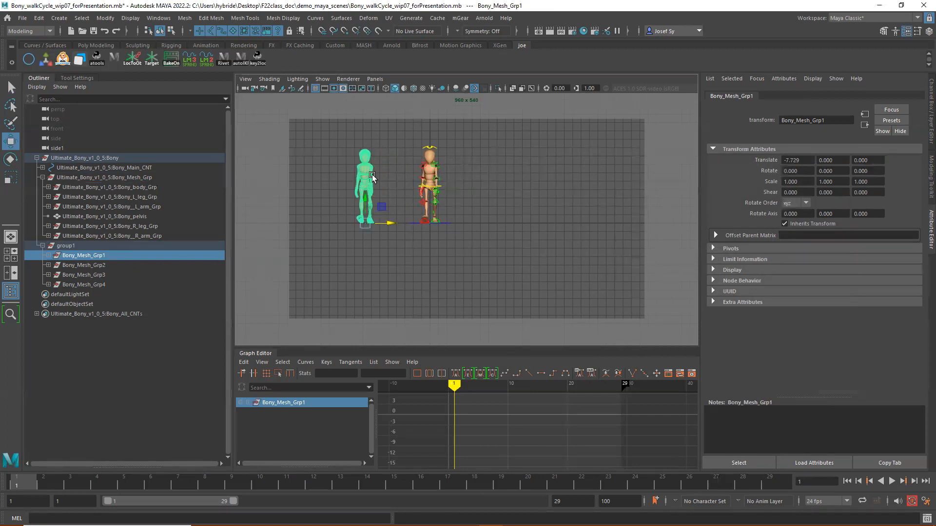
left_click(92, 265)
left_click_drag(455, 225, 526, 223)
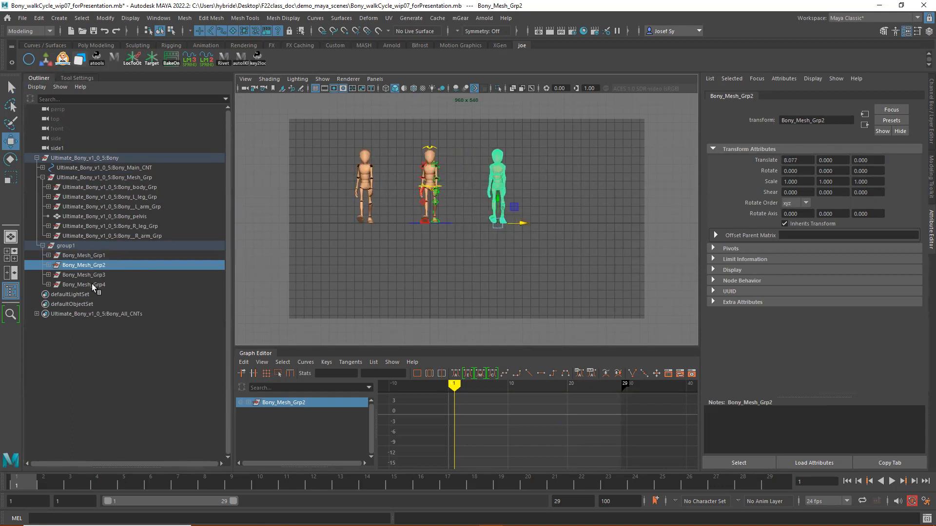
- Move Bony_Mesh_Grp4 and Bony_Mesh_Grp3 to about 17.1 in X, and lower Bony_Mesh_Grp4 to about -9.7 in Y
left_click(92, 283)
left_click_drag(454, 223, 595, 222)
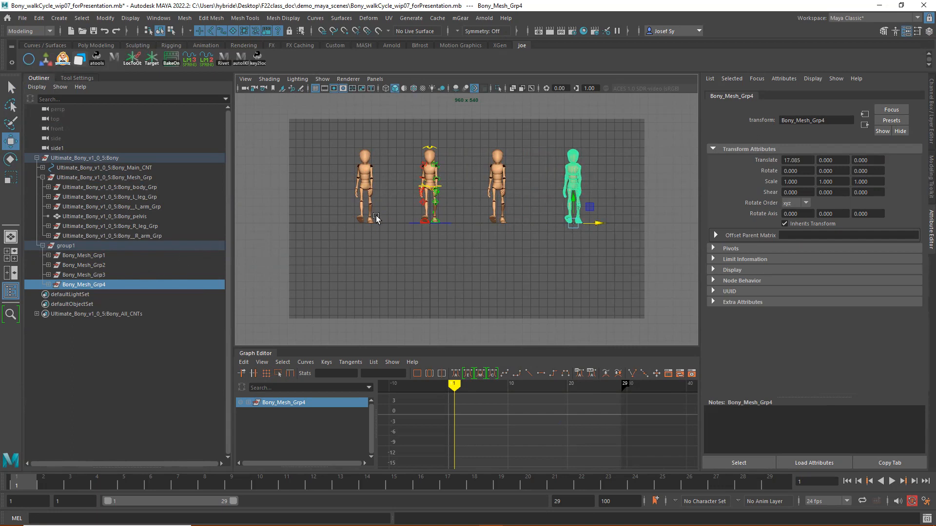
left_click(92, 275)
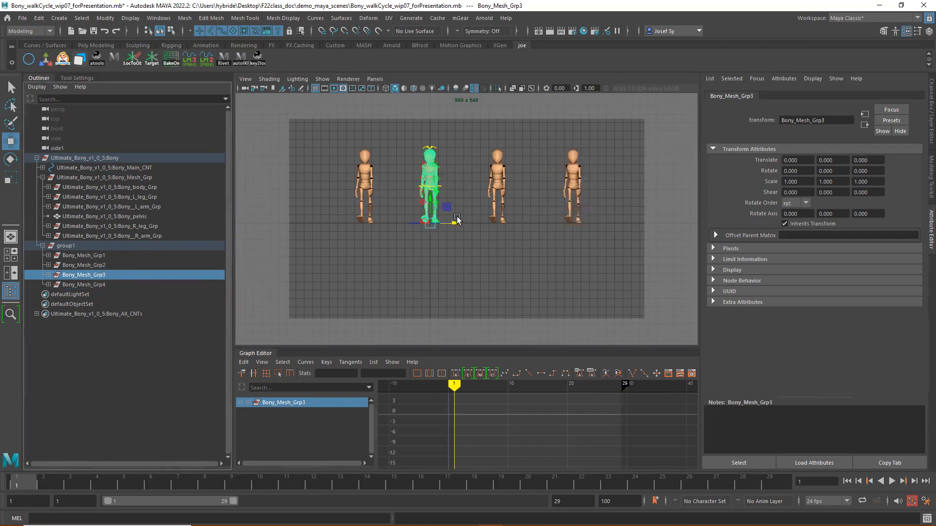
left_click_drag(453, 223, 595, 224)
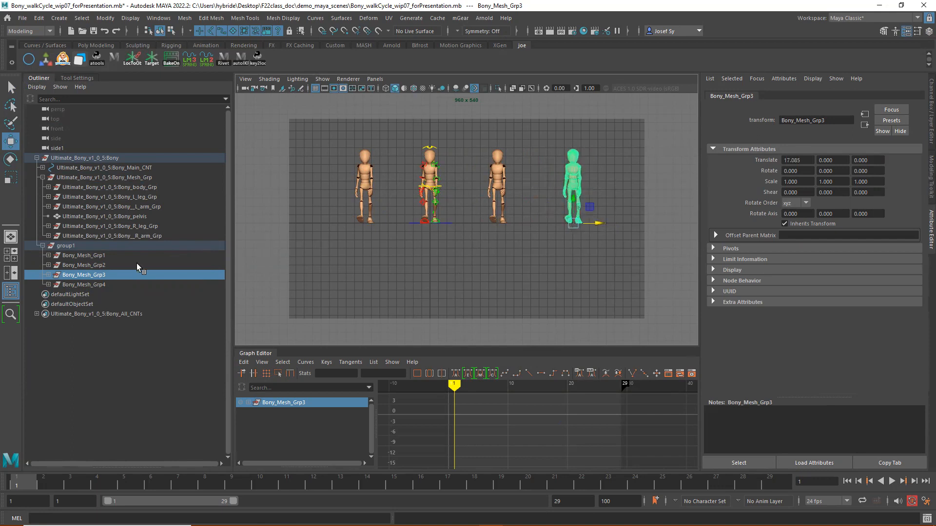
left_click(84, 284)
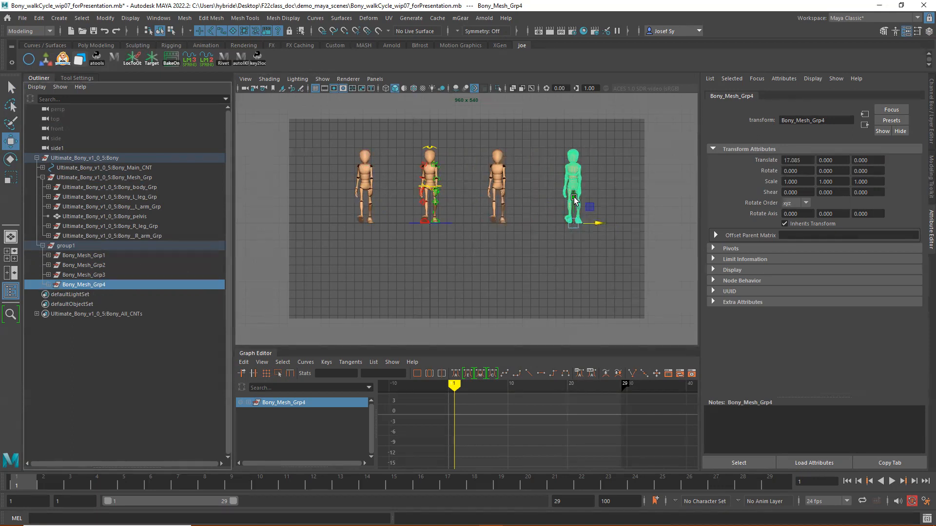
left_click_drag(576, 213, 580, 287)
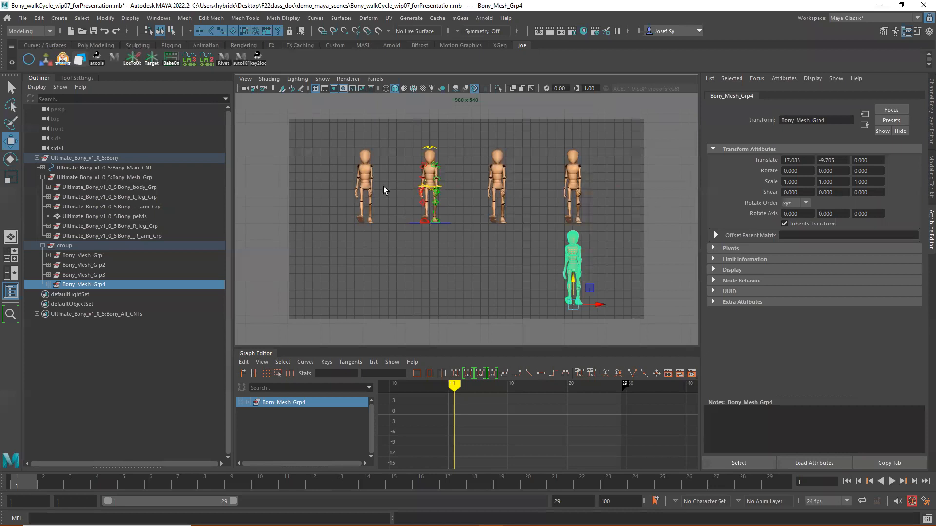
- Set Bony_Mesh_Grp1's Rotate Y to -45 for a three-quarter view
left_click(91, 259)
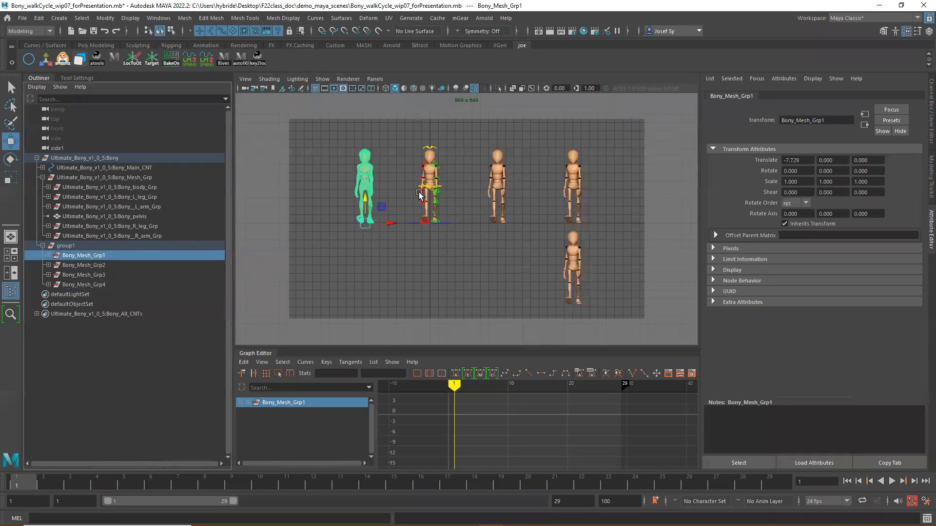
key("e")
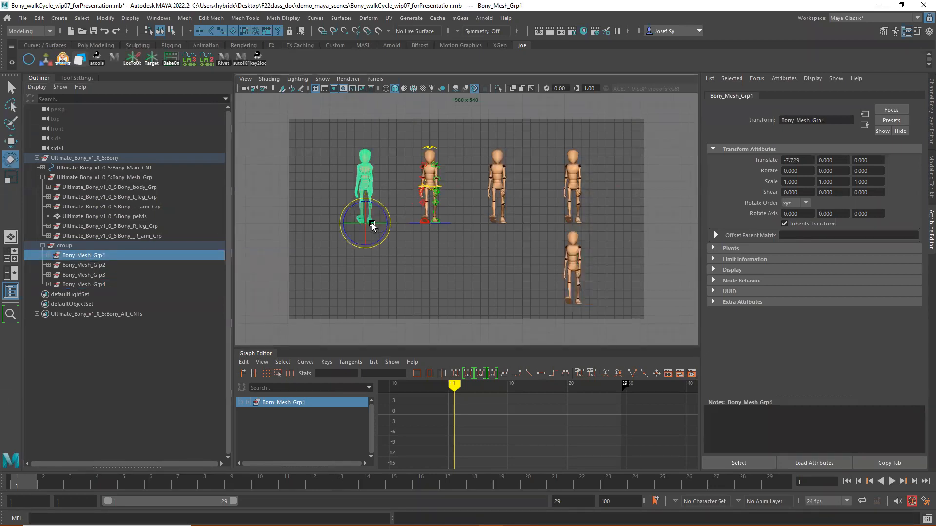
left_click(929, 117)
left_click(907, 138)
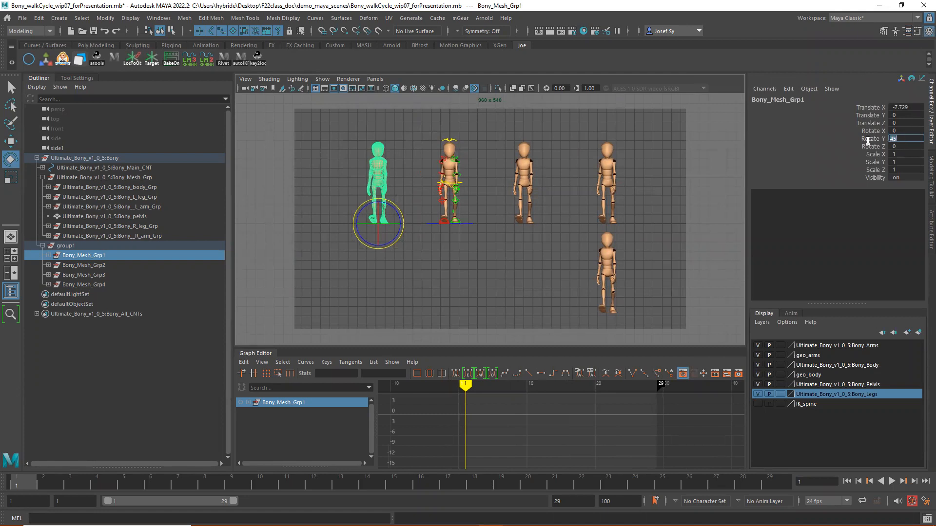
key("Return")
left_click(891, 138)
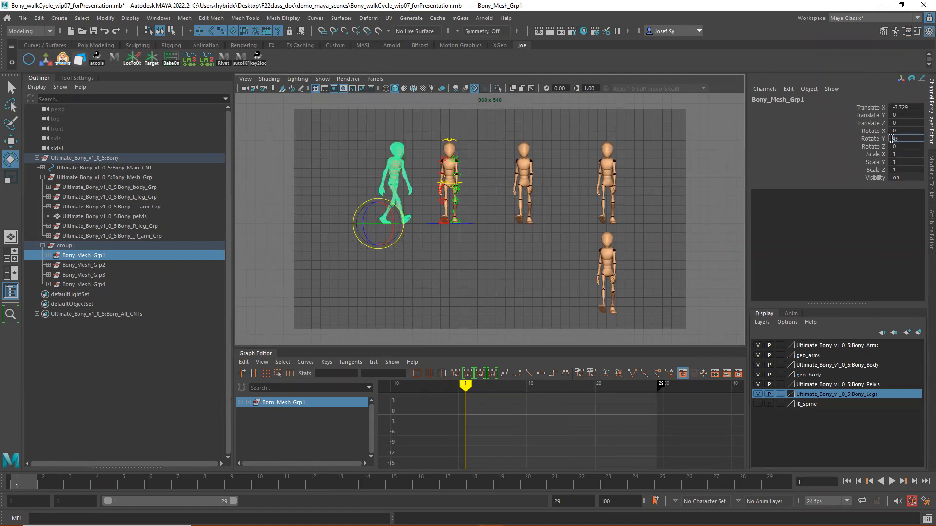
type("-")
key("Return")
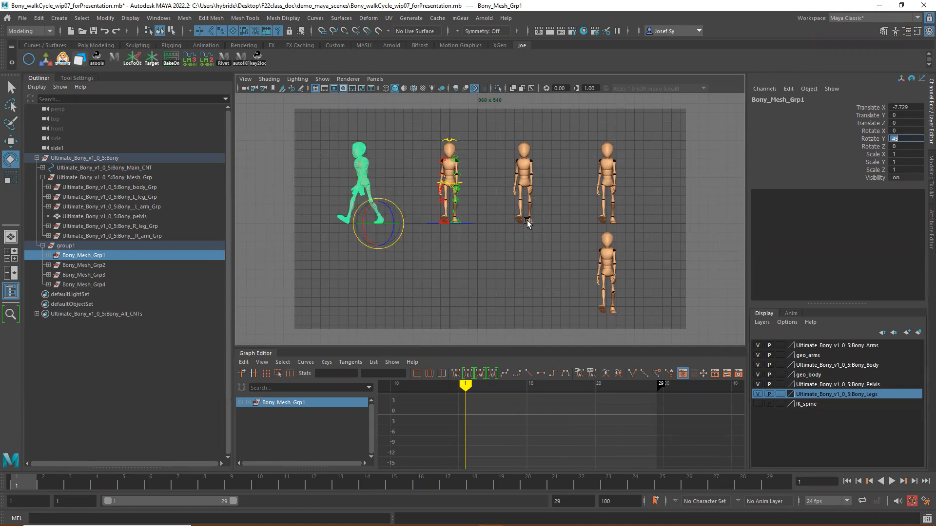
- Set Rotate Y to 45 on Bony_Mesh_Grp2 and to 180 on Bony_Mesh_Grp3
left_click(93, 266)
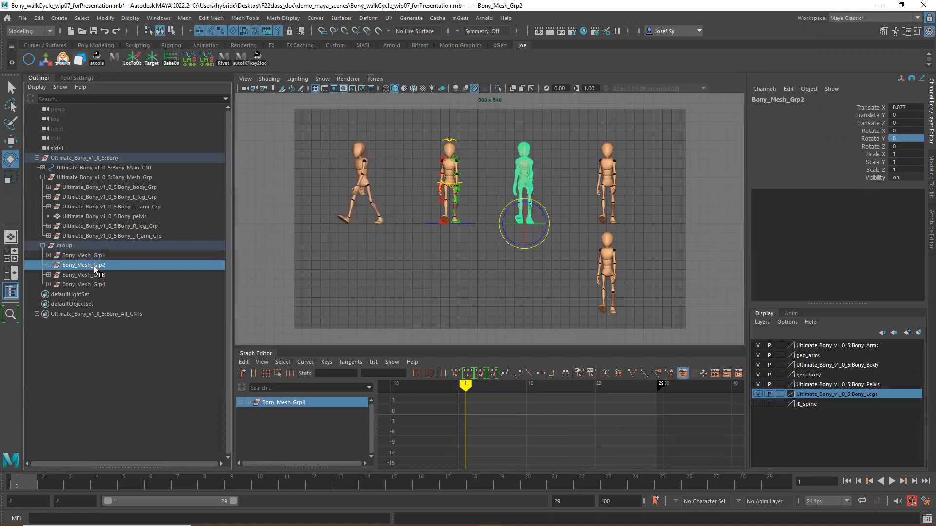
left_click(913, 139)
type("45")
key("Return")
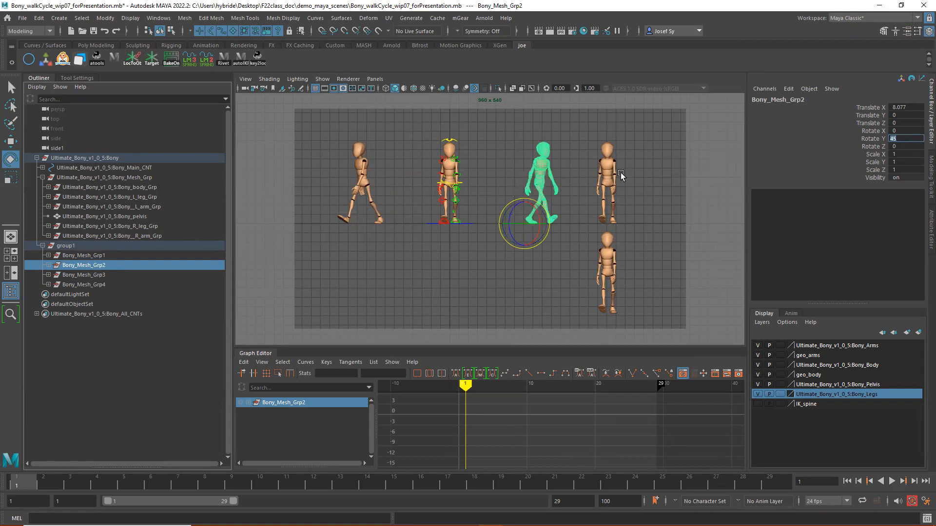
left_click(96, 276)
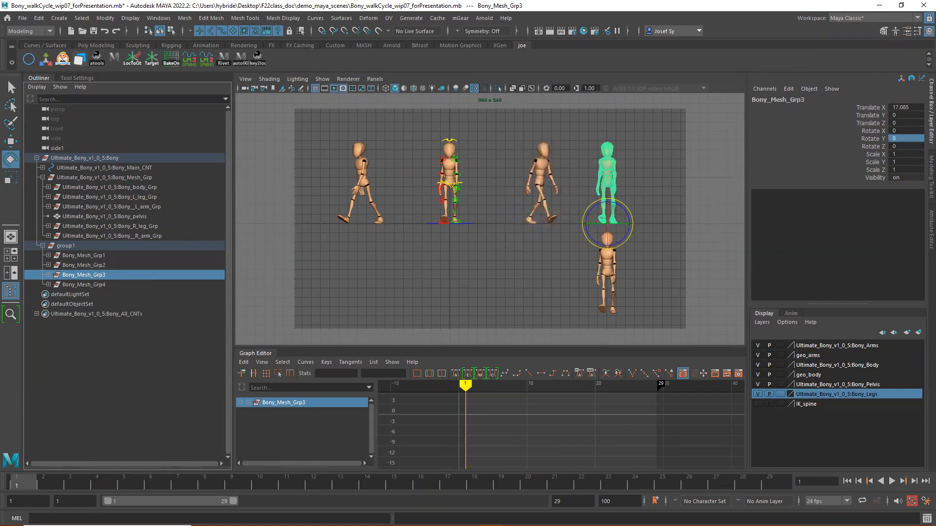
double_click(909, 139)
key("Return")
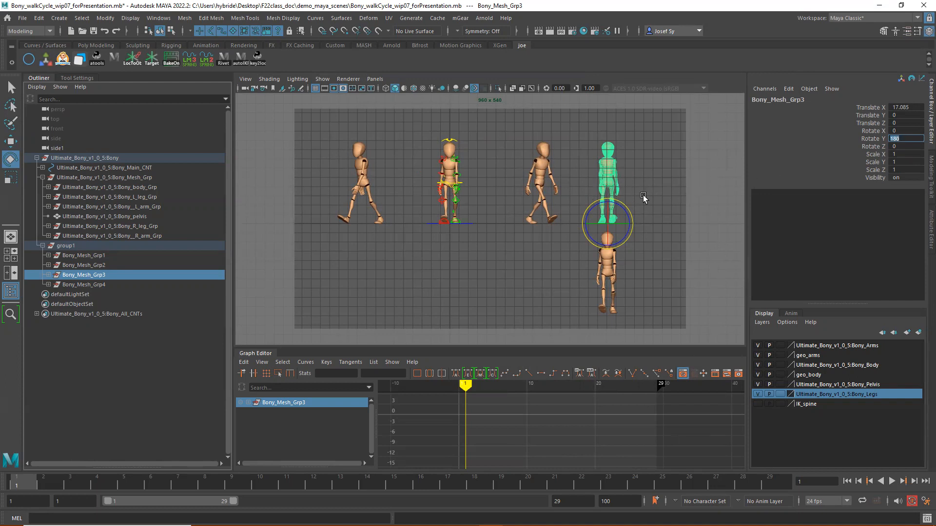
- Even out the row's spacing by moving Bony_Mesh_Grp1 to about -6.4 and Bony_Mesh_Grp2 to about 6.1 in X
left_click(118, 256)
key("w")
left_click_drag(405, 224, 415, 223)
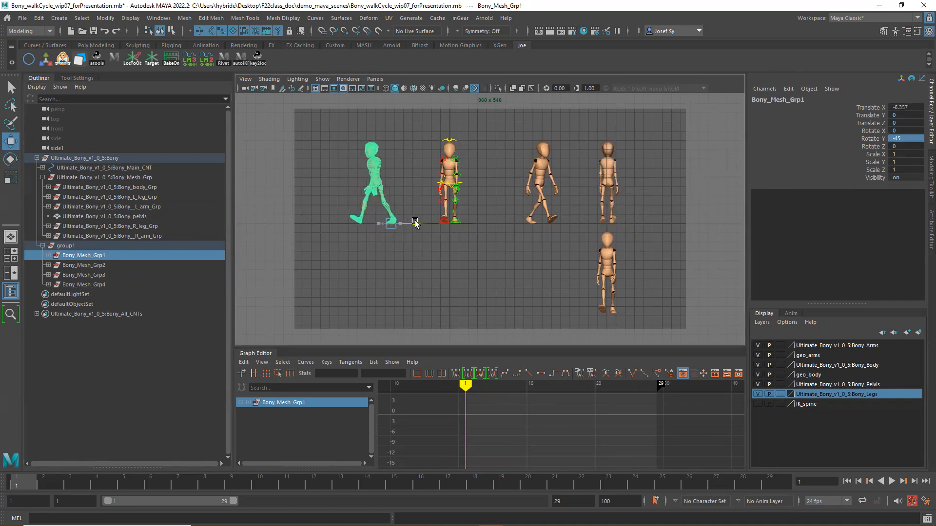
left_click(93, 267)
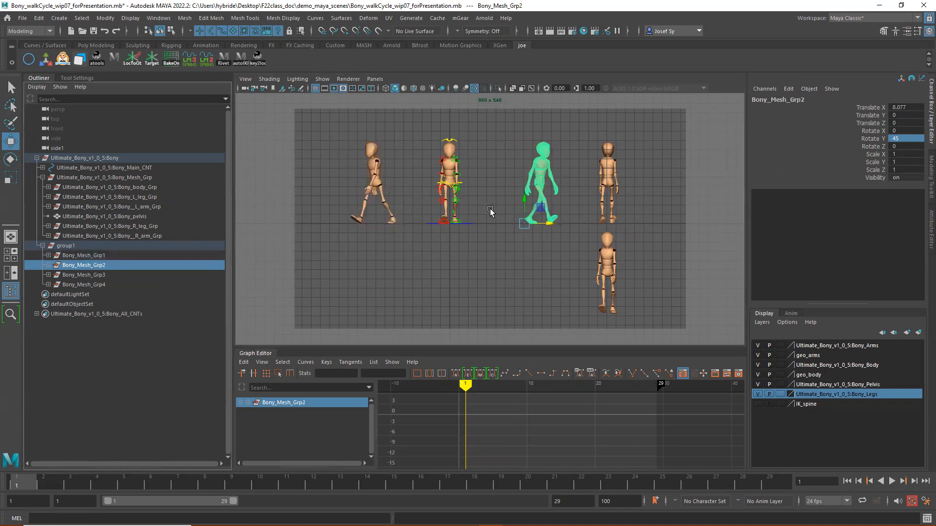
left_click_drag(548, 225, 538, 236)
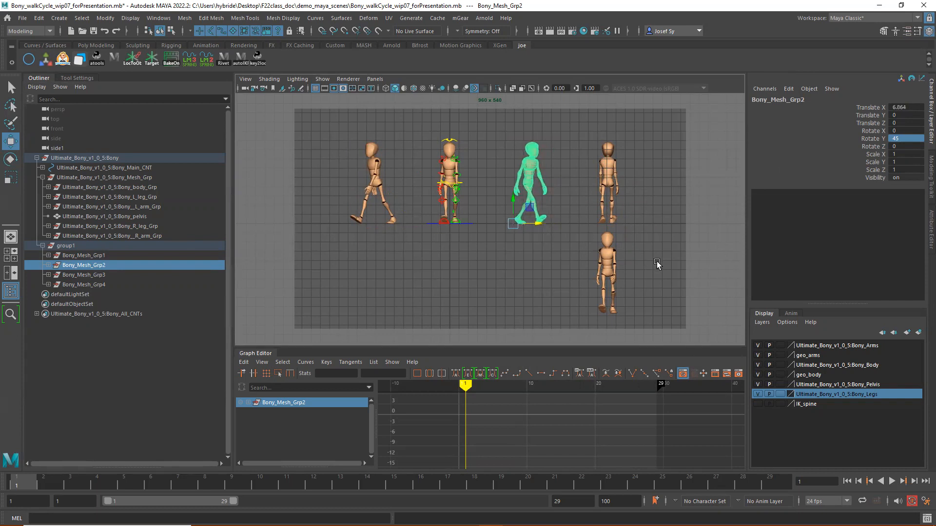
- Hide the rig's control curves in the viewport and play back the walk cycle on all the figures
left_click(680, 134)
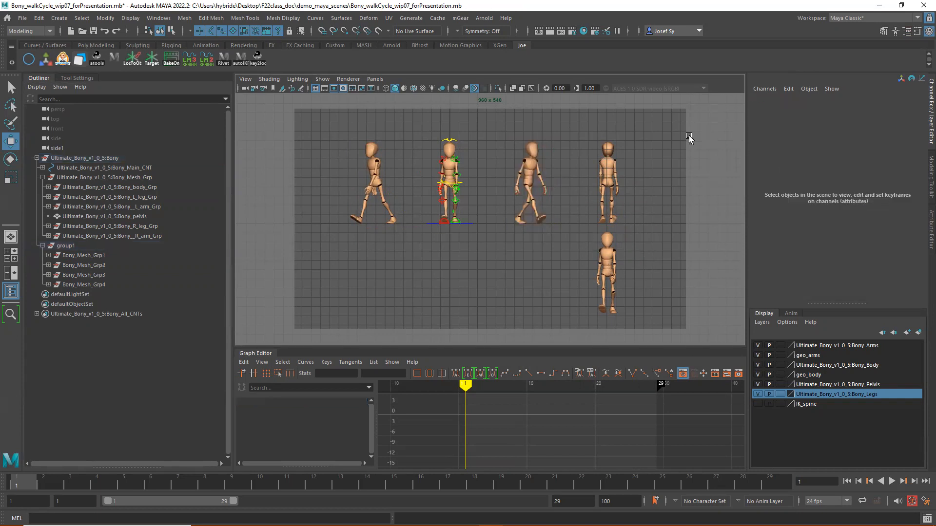
key("alt+1")
key("alt+v")
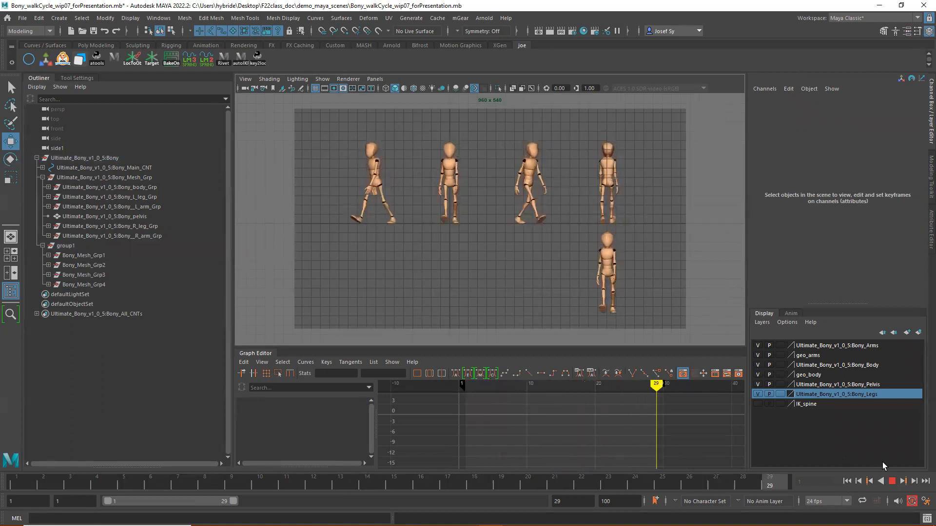
key("Escape")
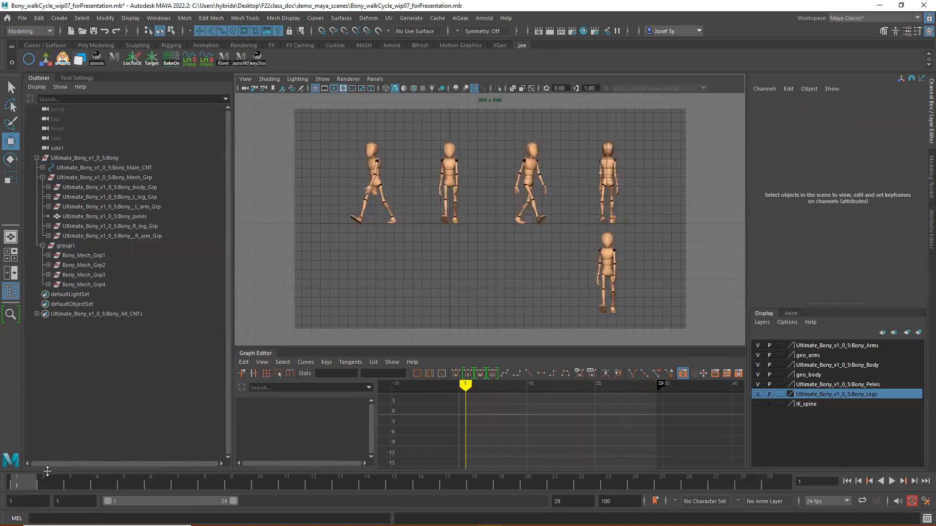
key("alt+v")
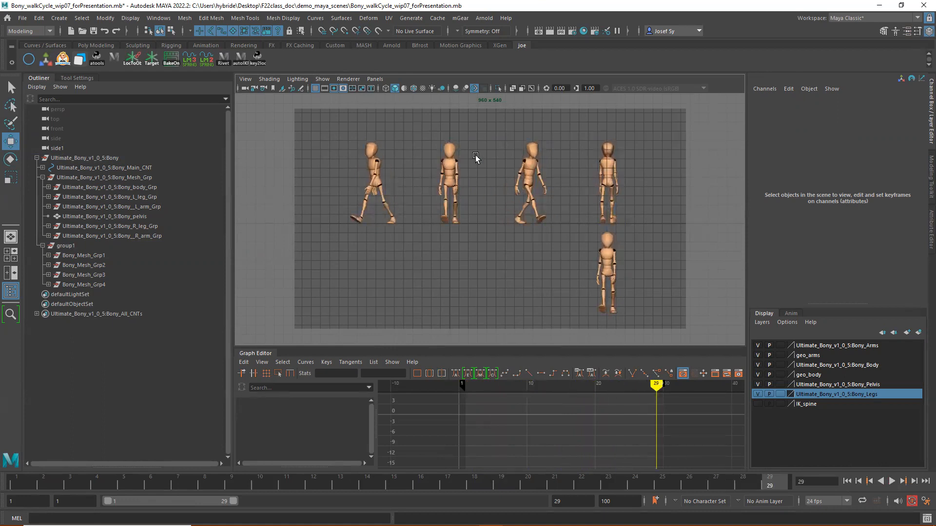
left_click(21, 488)
key("alt+v")
- Turn Bony_Mesh_Grp4 into a side profile by setting its Rotate Y to -90
left_click(93, 285)
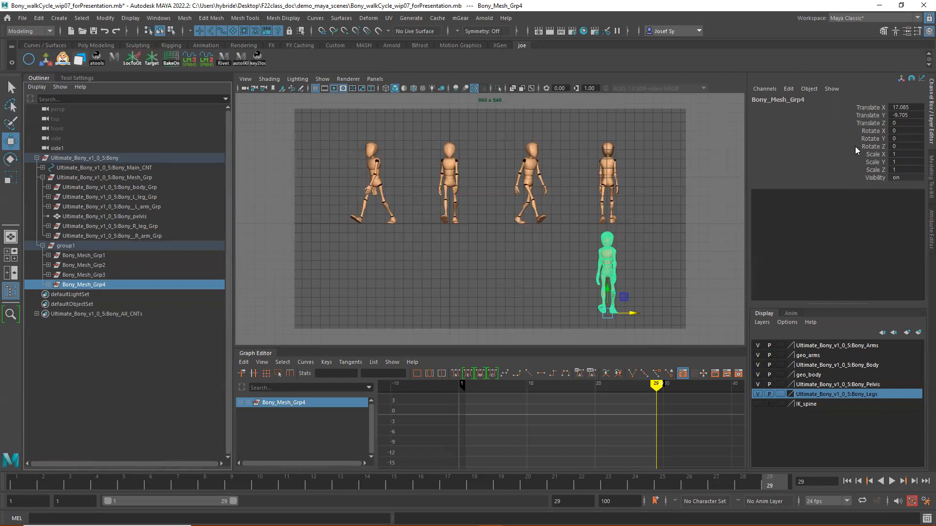
key("e")
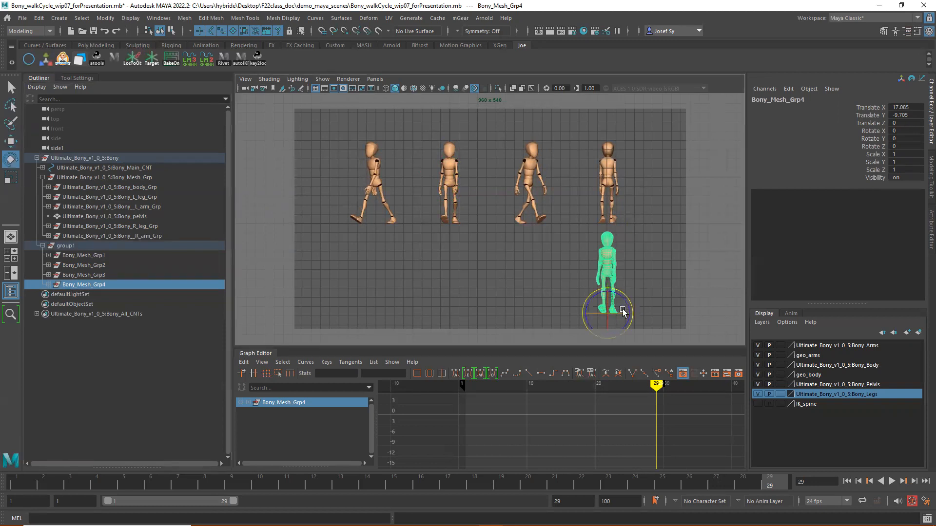
left_click_drag(615, 315, 607, 317)
double_click(901, 139)
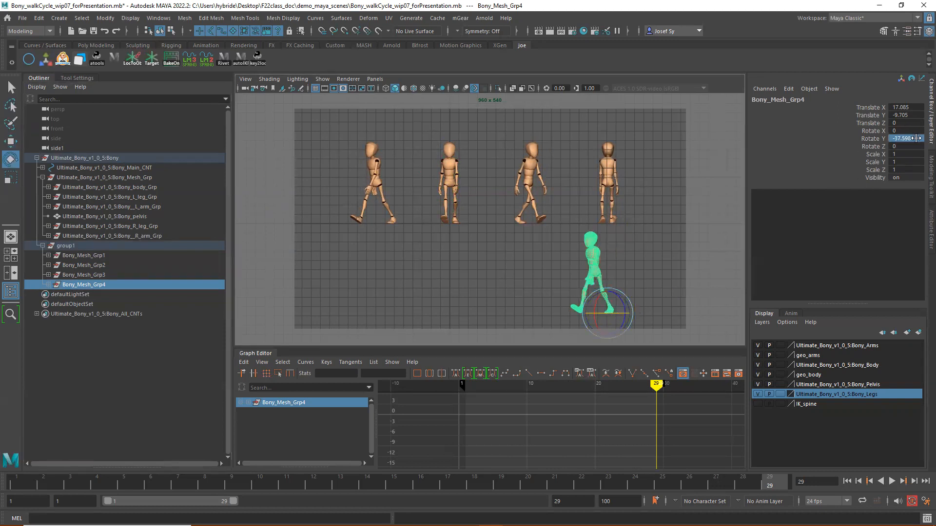
type("-90")
key("Return")
type("w")
left_click_drag(905, 135, 865, 143)
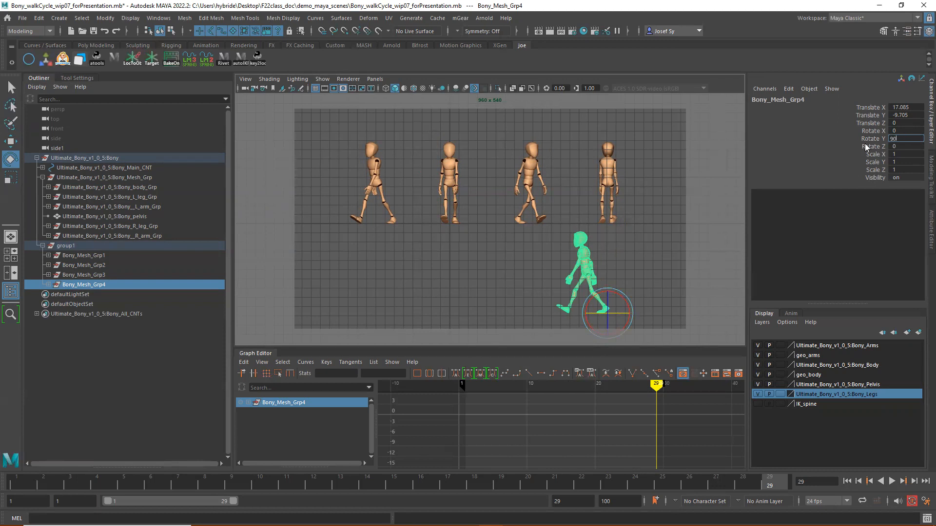
type("-90")
key("Return")
- Move Bony_Mesh_Grp4 to about 29.2 in X, outside the gate, frame the four upper figures larger, and return to frame 1
key("w")
left_click_drag(633, 313, 762, 317)
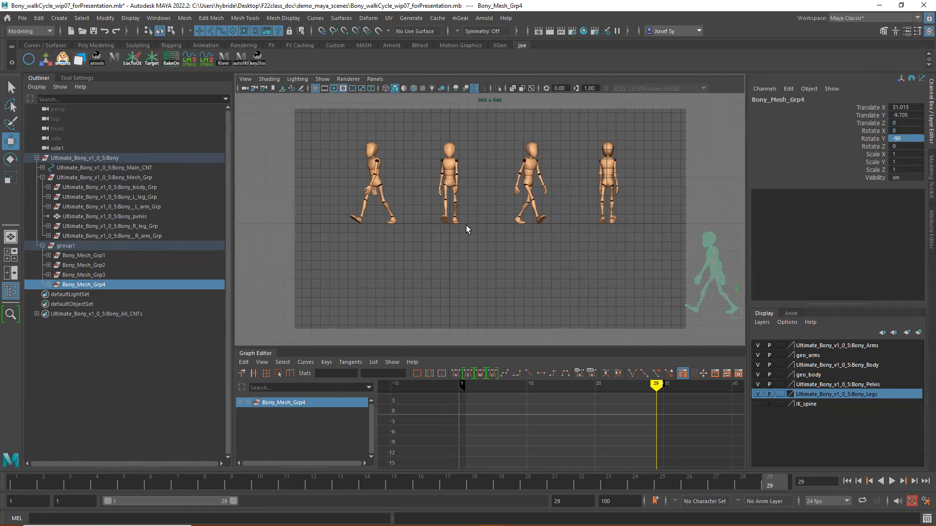
right_click_drag(466, 224, 590, 206, "alt")
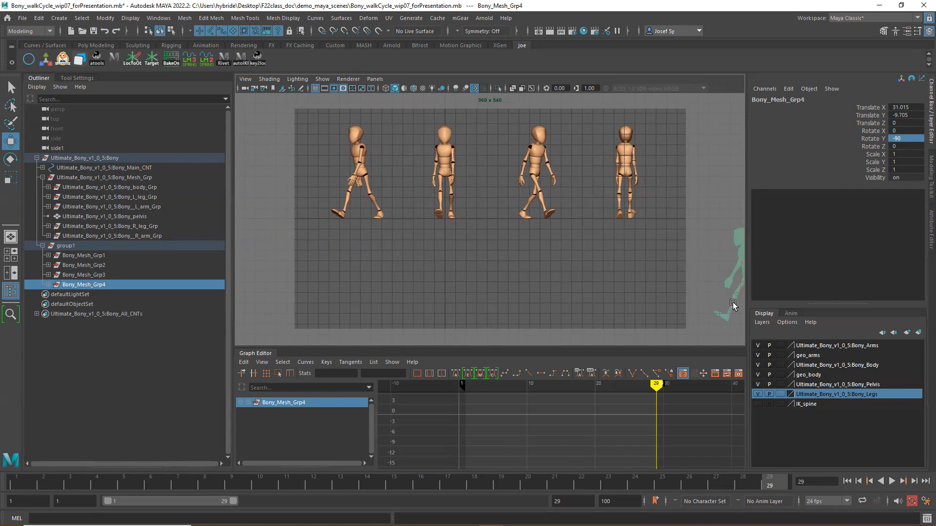
right_click_drag(734, 303, 736, 301, "alt")
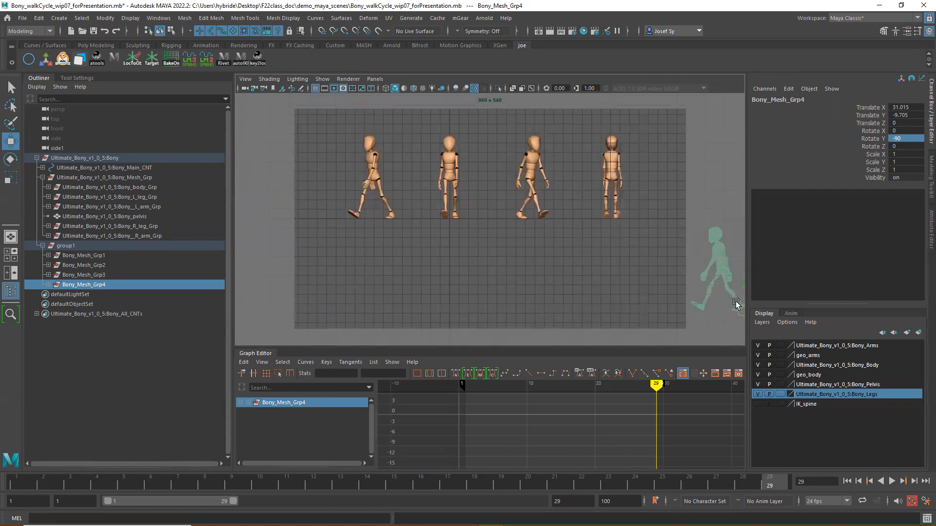
scroll(736, 303, "down", 1)
left_click_drag(740, 302, 725, 307)
scroll(724, 306, "up", 1)
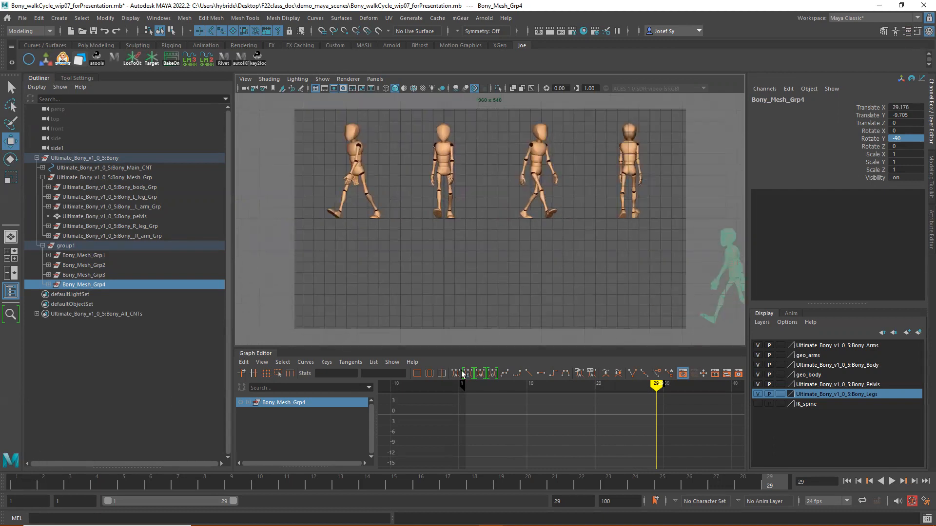
left_click(13, 489)
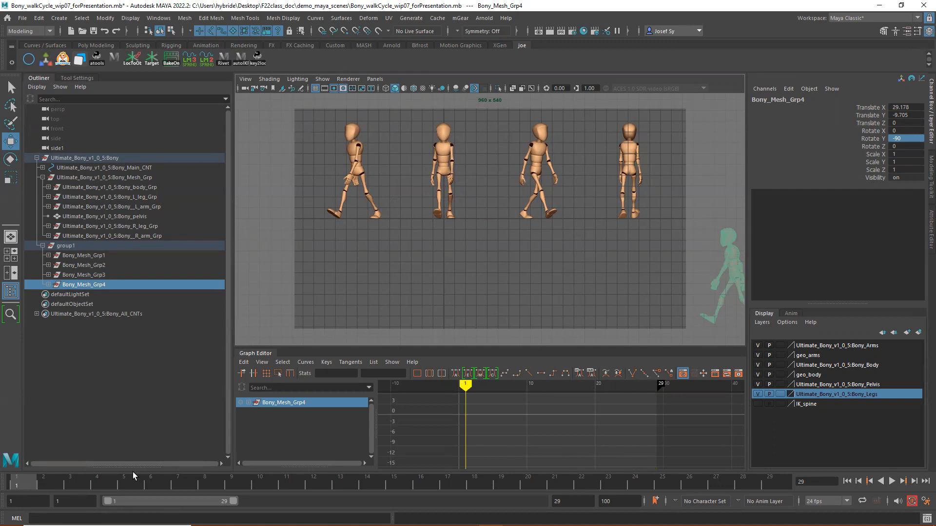
- Play back the walk cycle and pull the camera view back until the figure outside the gate is fully in view
key("alt+v")
key("Escape")
scroll(710, 276, "up", 3)
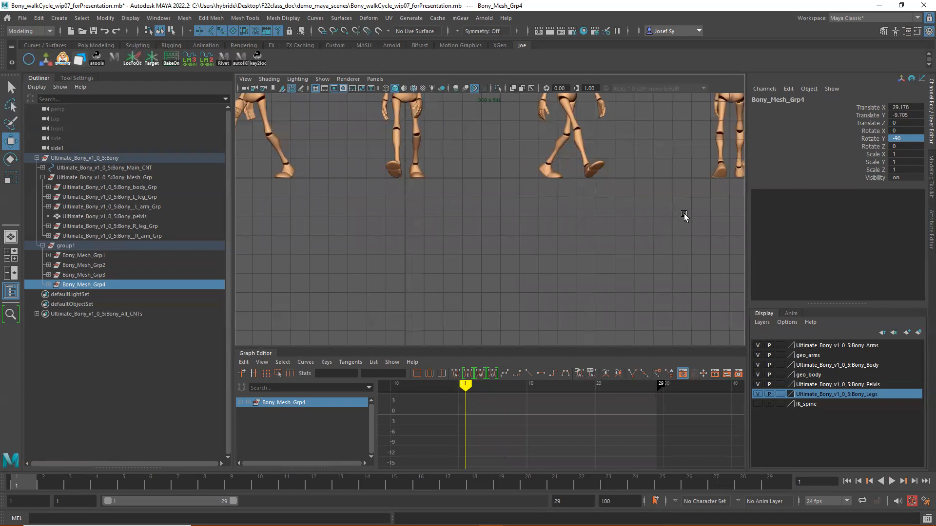
scroll(684, 214, "down", 3)
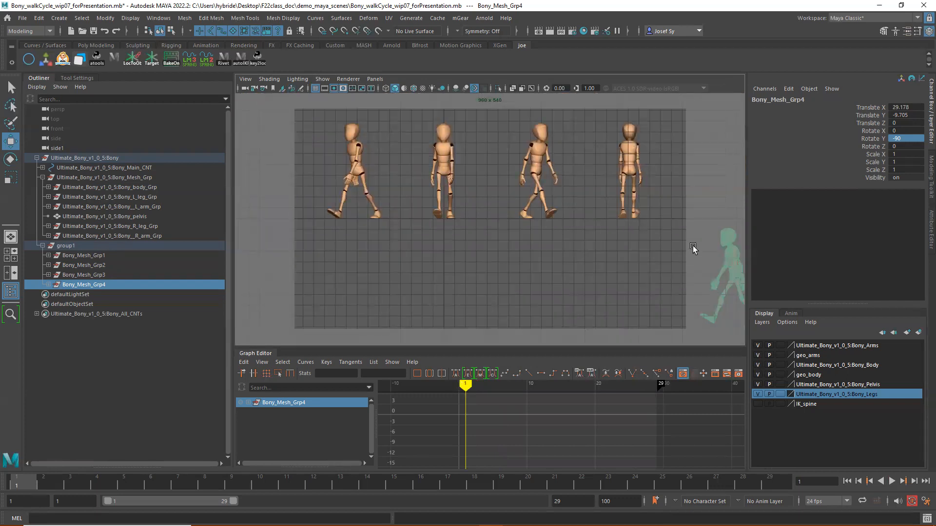
key("backslash")
right_click_drag(692, 246, 198, 340)
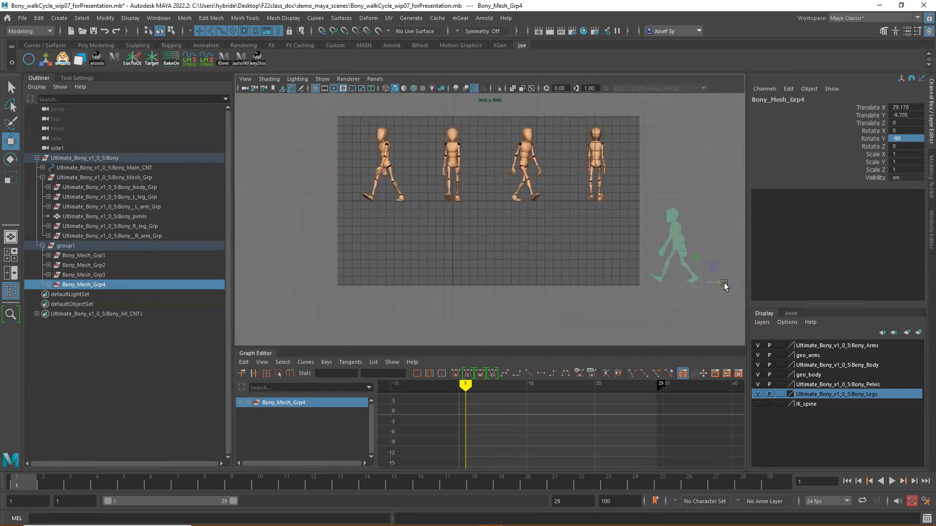
left_click(642, 251)
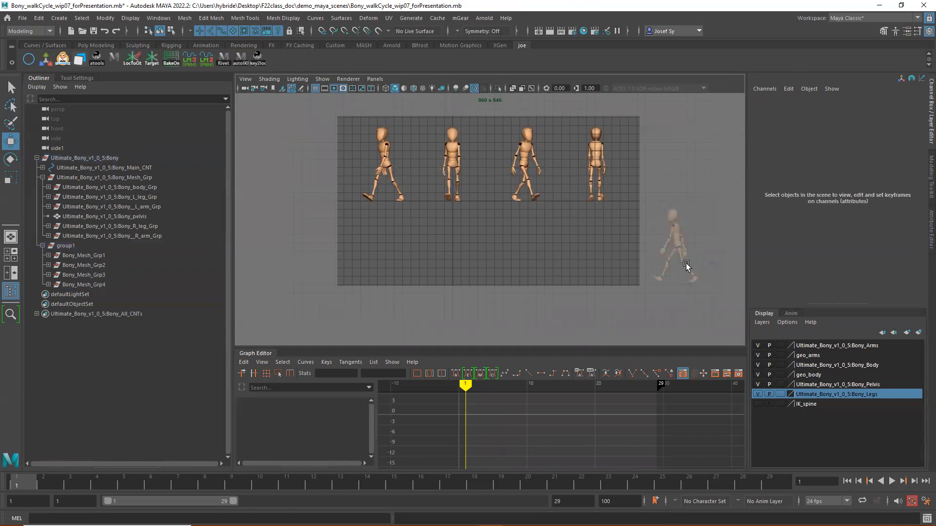
- Set Bony_Mesh_Grp4's Translate X to 0 and key that channel at frame 1
left_click(86, 285)
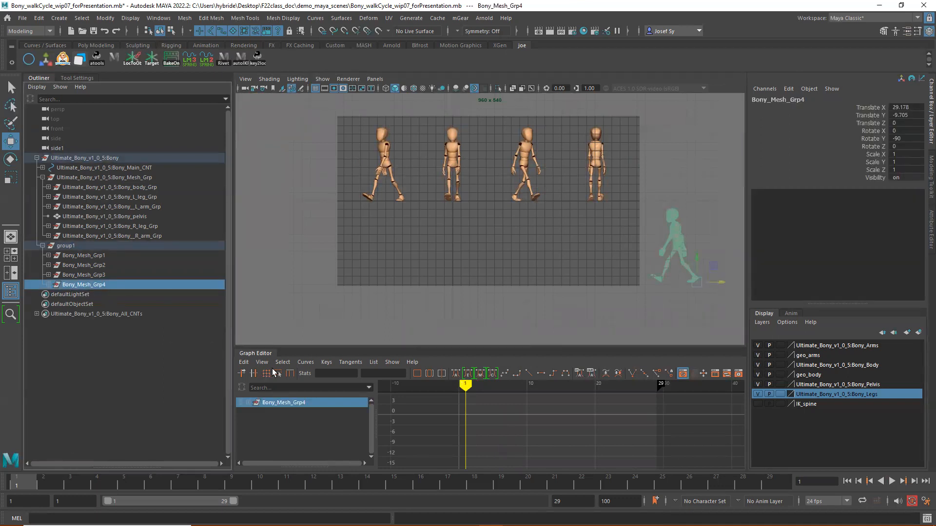
left_click_drag(63, 479, 6, 497)
left_click(907, 108)
type("0")
key("Return")
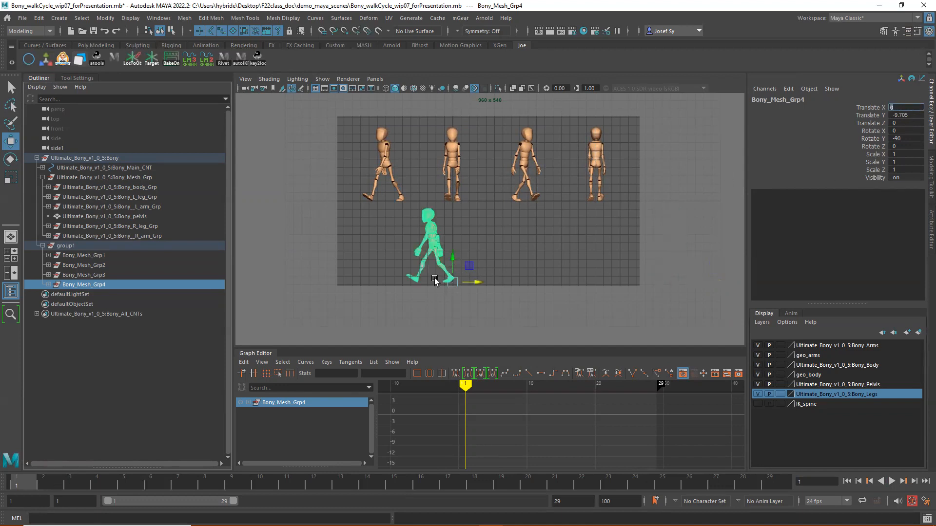
right_click(865, 105)
left_click(852, 123)
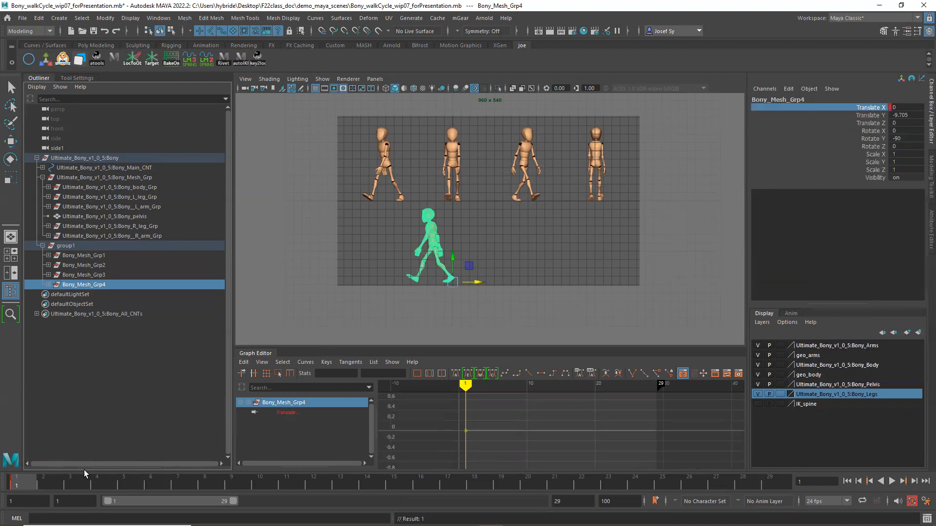
- Key Bony_Mesh_Grp4's Translate X at 9.2 on frame 29
key("alt+v")
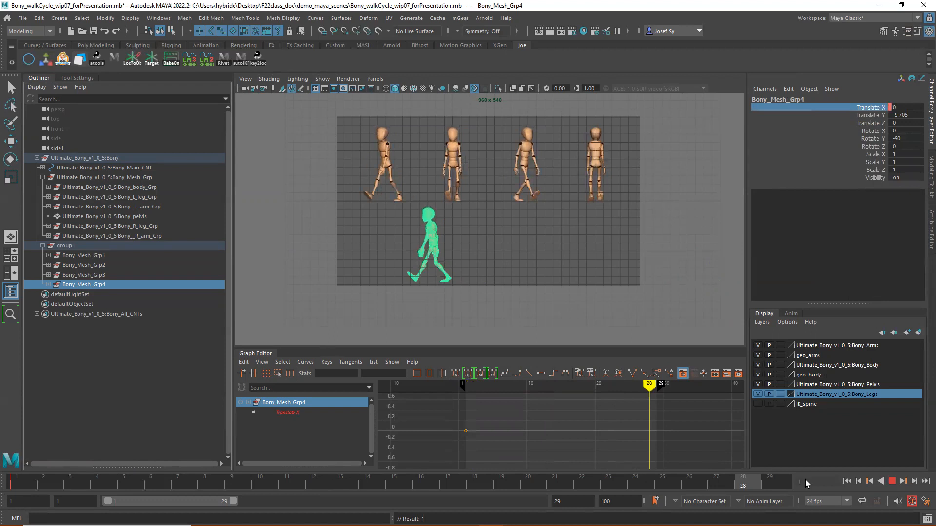
double_click(903, 108)
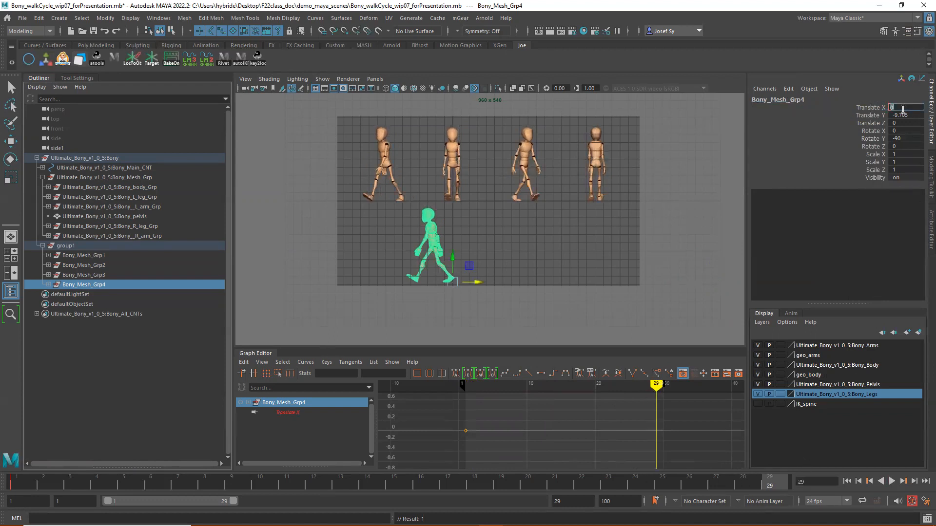
key("Return")
key("f")
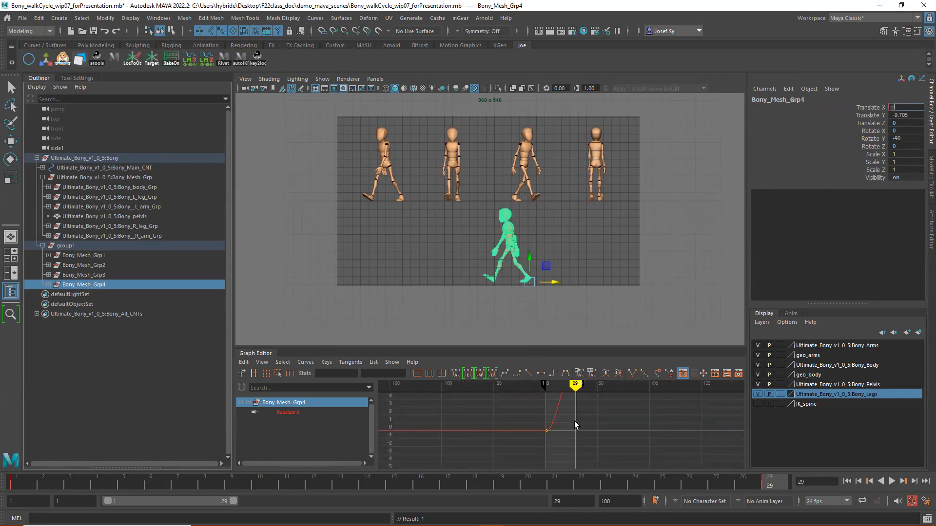
- Frame Bony_Mesh_Grp4's Translate X curve in the Graph Editor and give both of its keys linear tangents
left_click_drag(513, 428, 562, 452)
key("w")
key("f")
scroll(562, 449, "down", 5)
left_click_drag(504, 410, 642, 428)
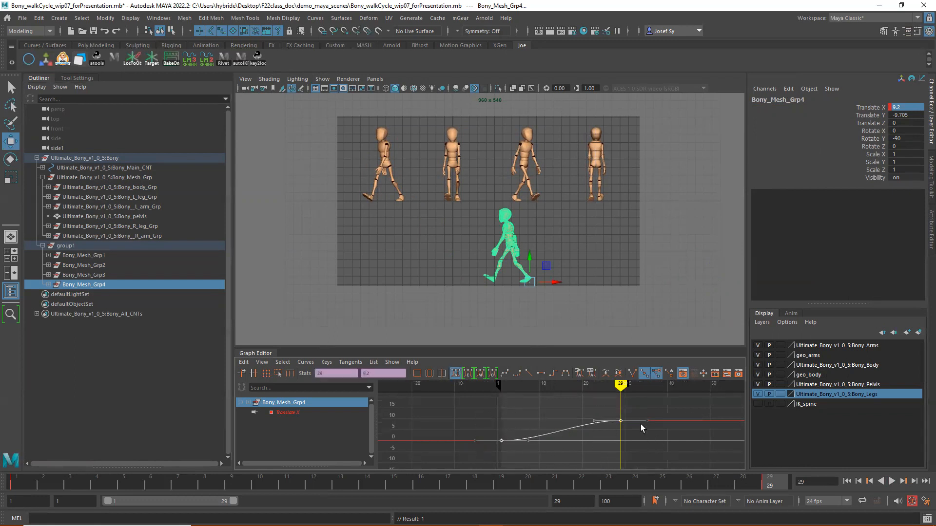
left_click(528, 374)
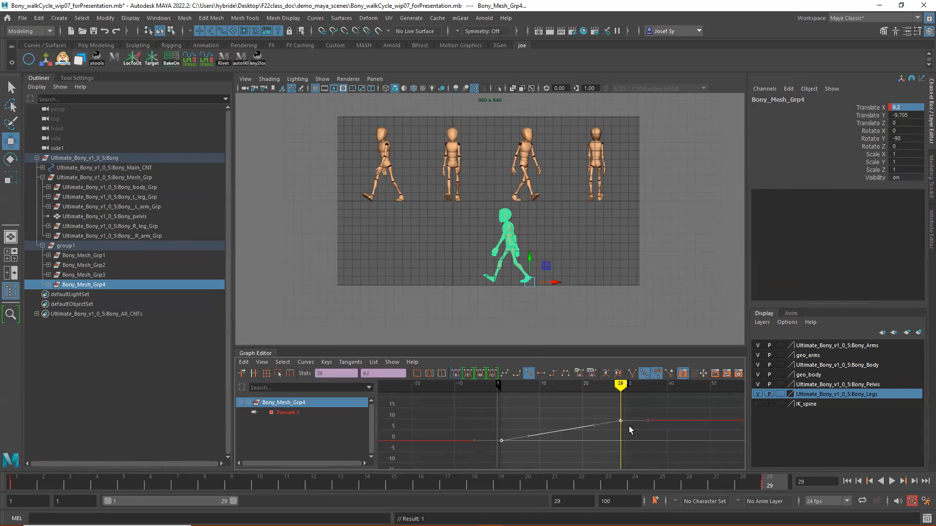
- Set the Translate X curve's post infinity to Cycle with Offset and play back the walk from frame 1
left_click(306, 363)
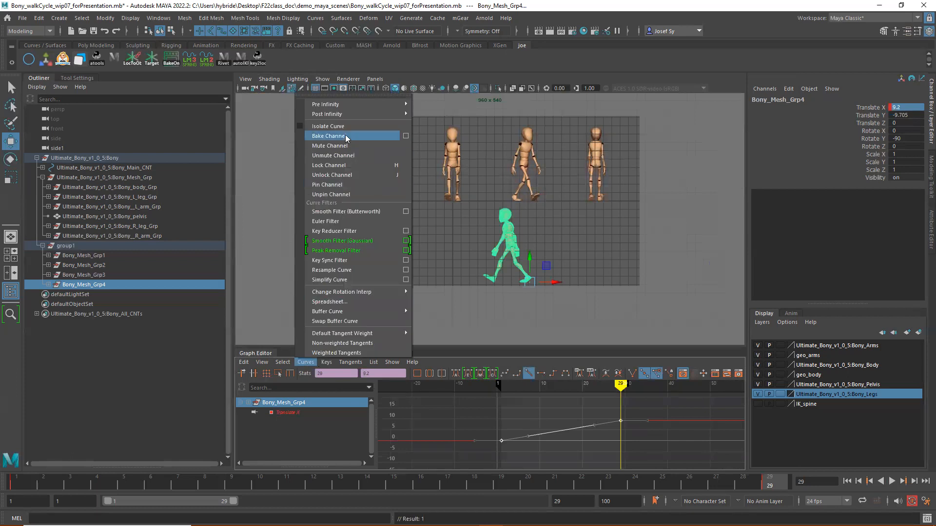
mouse_move(355, 119)
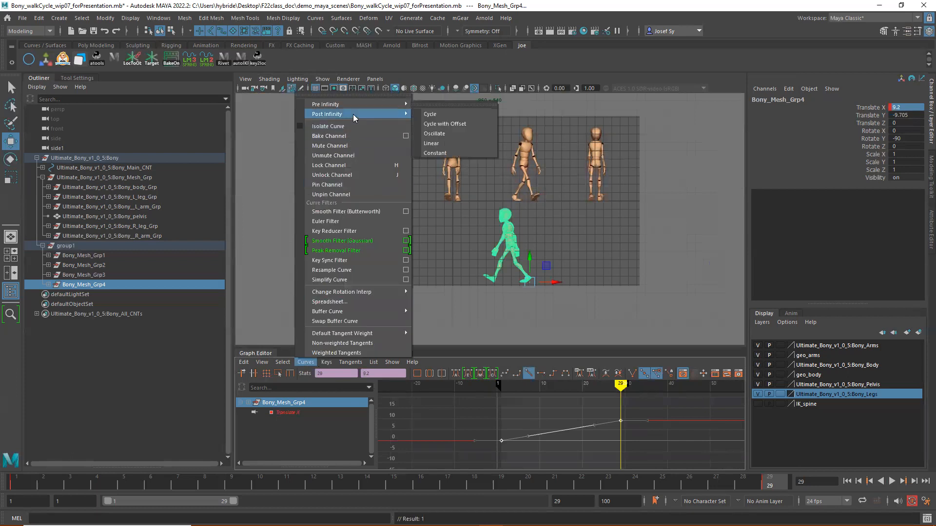
left_click(450, 123)
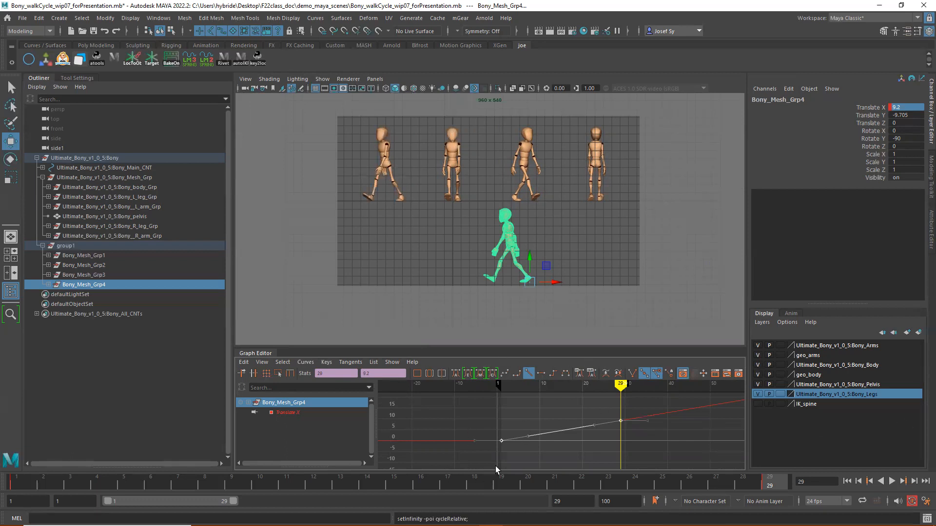
left_click(8, 484)
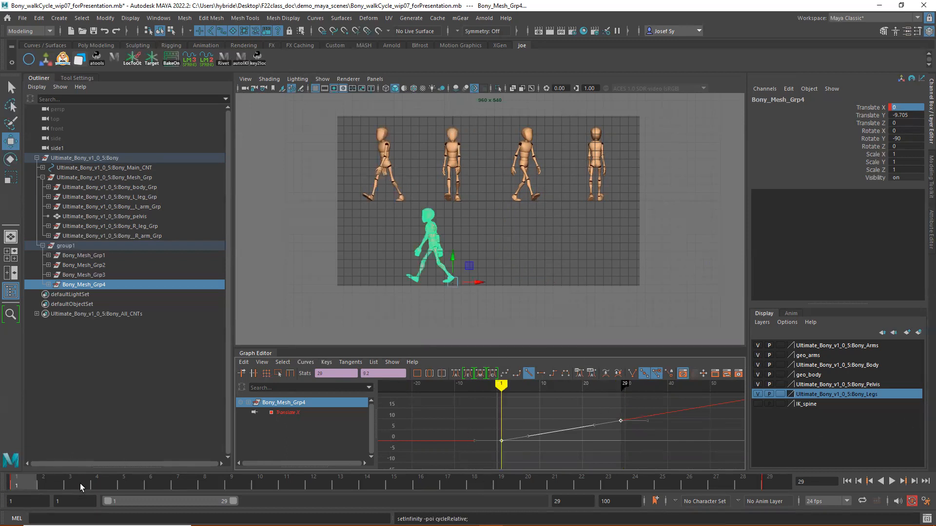
key("alt+v")
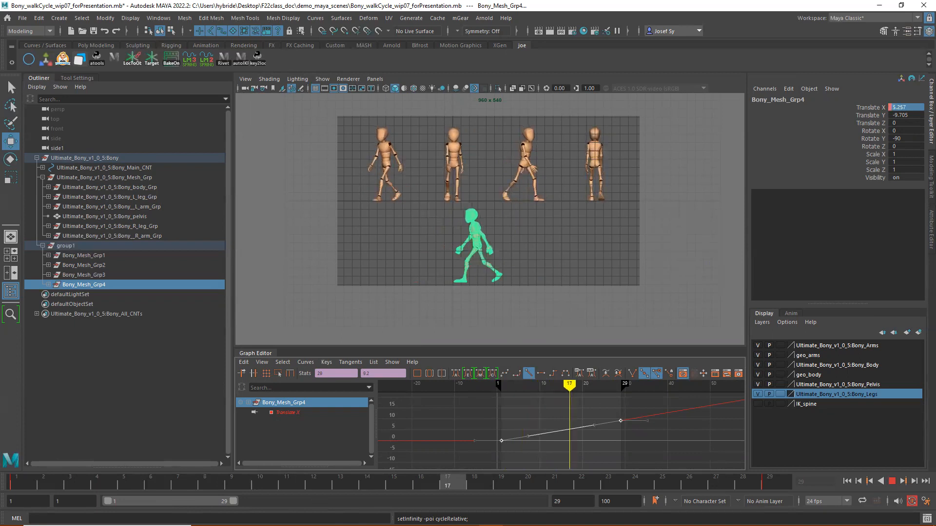
key("Escape")
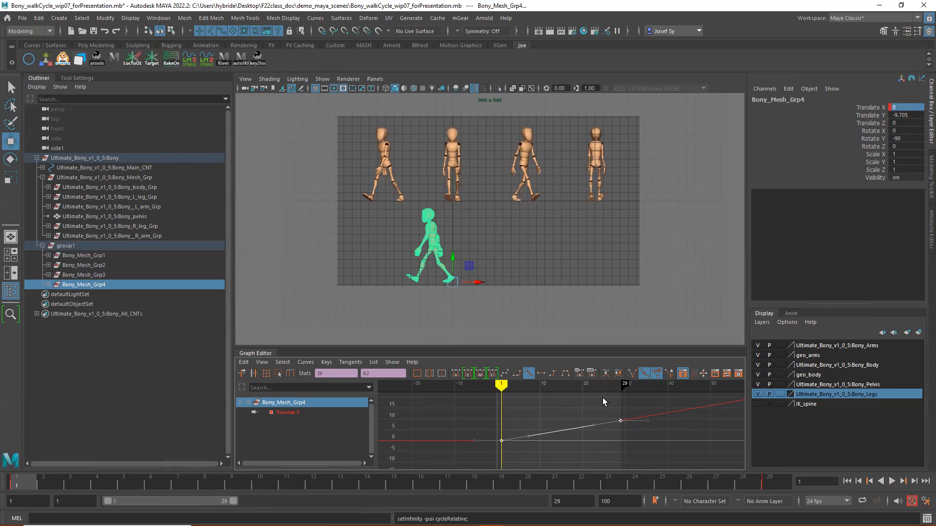
- Reverse Bony_Mesh_Grp4's travel by changing its Translate X at frame 29 to -9.2
left_click_drag(645, 435, 645, 436)
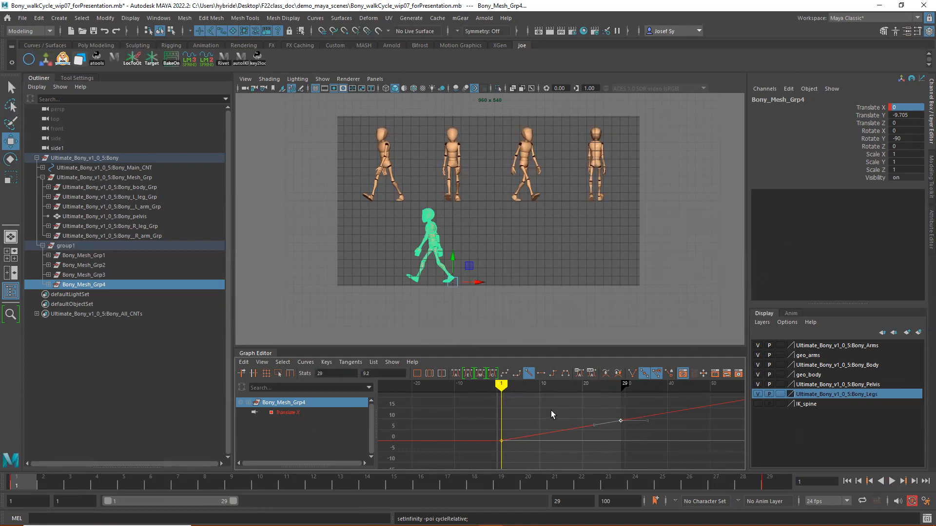
left_click(774, 482)
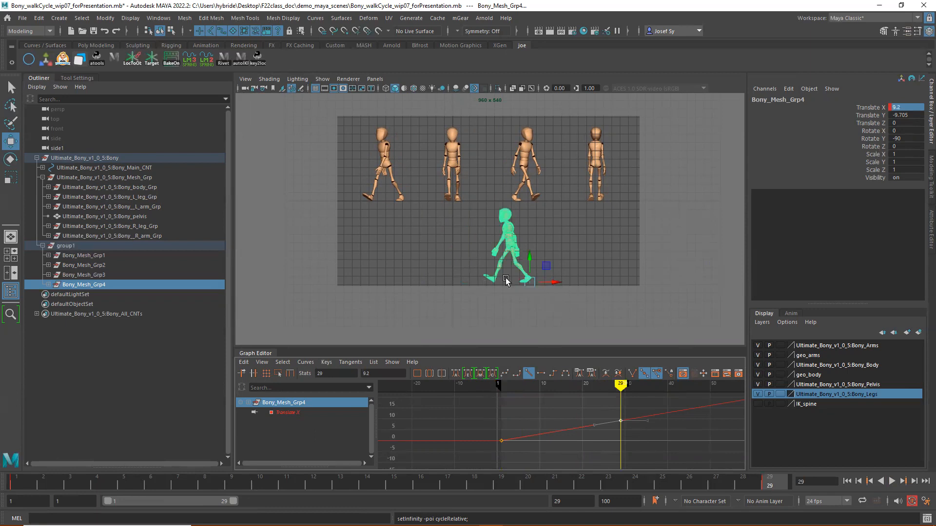
left_click(892, 108)
left_click(891, 108)
type("-")
key("Return")
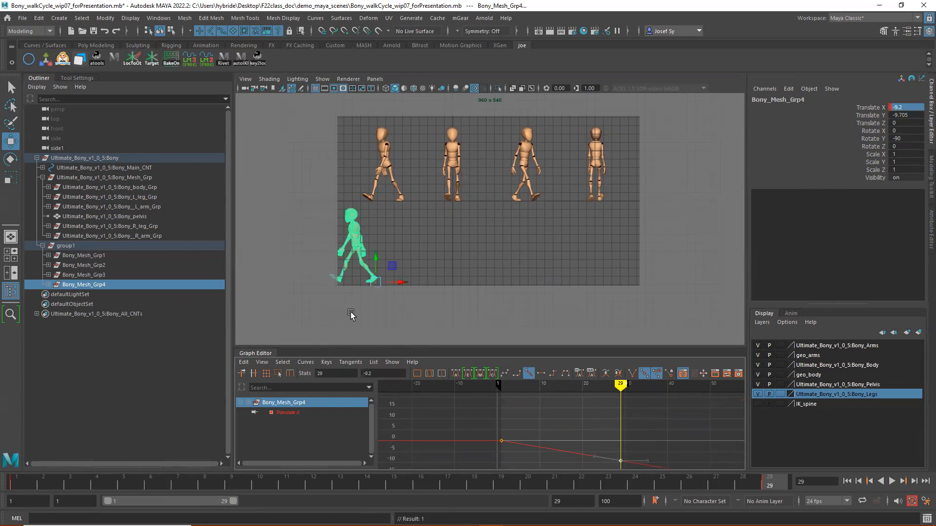
- Play back the reversed travel, then raise both Translate X keys together so the curve starts at about 29.2 on frame 1
left_click(16, 484)
key("alt+v")
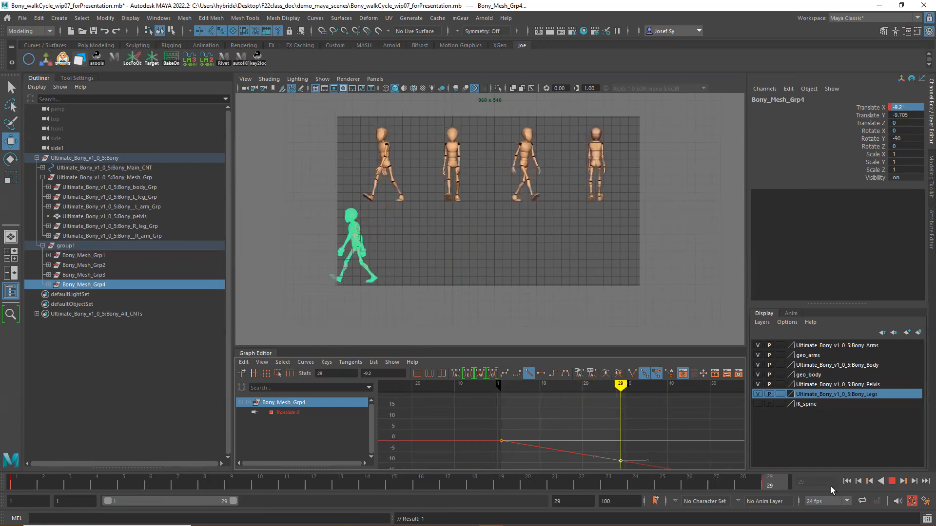
key("alt+v")
scroll(615, 421, "down", 2)
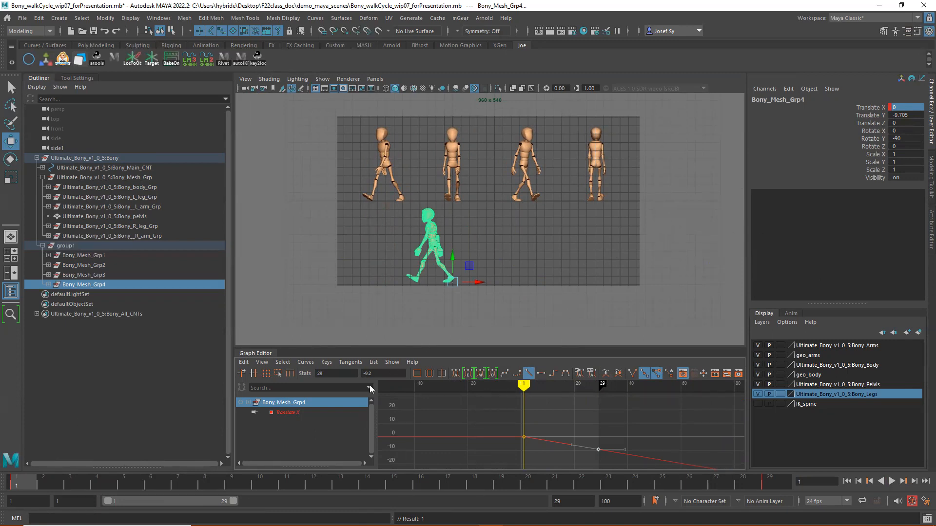
left_click_drag(633, 464, 634, 465)
scroll(604, 441, "down", 3)
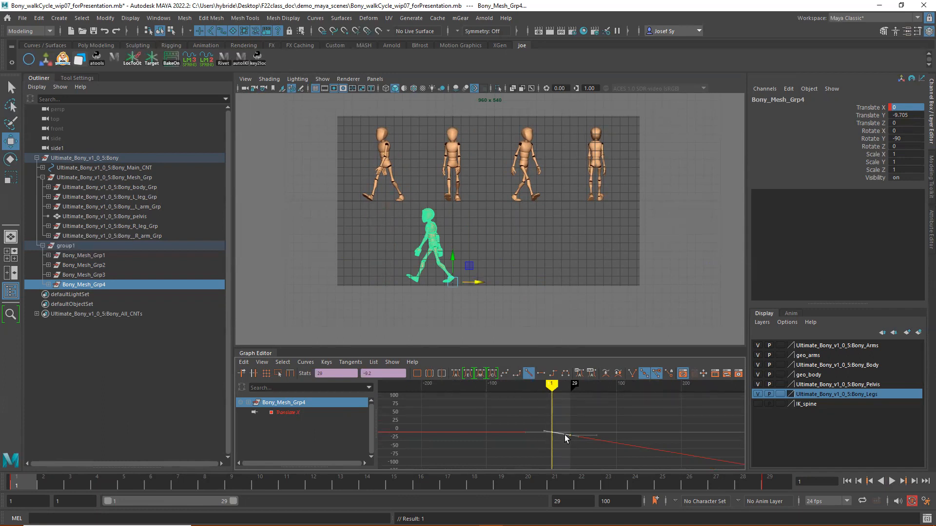
scroll(565, 435, "up", 3)
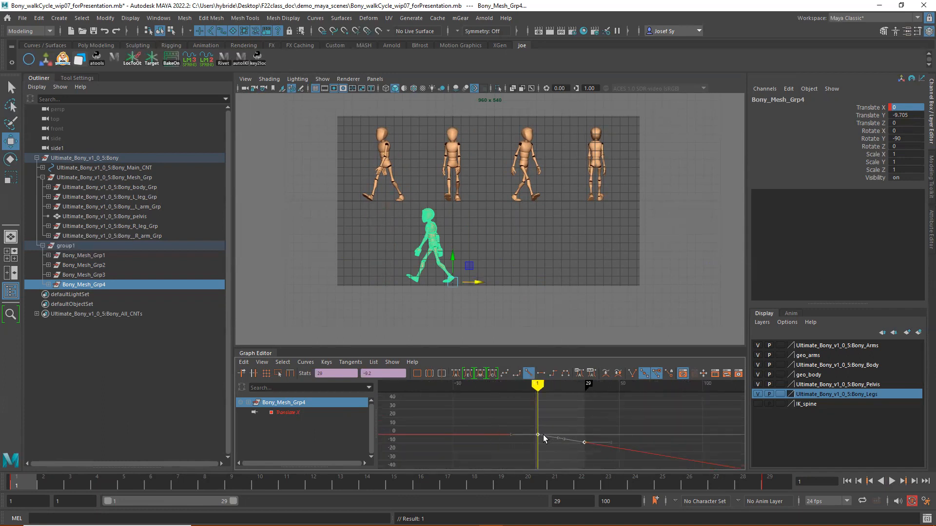
left_click_drag(537, 435, 538, 408)
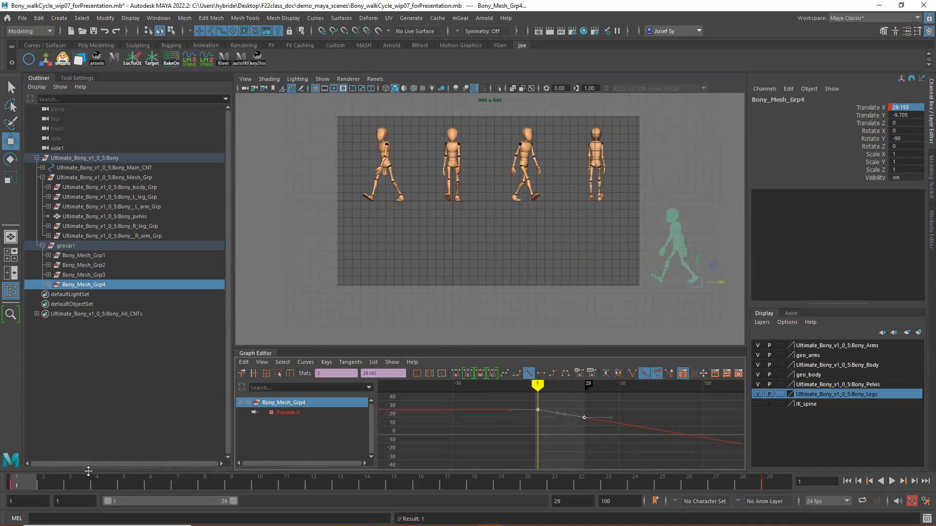
- Extend the playback range to frame 100 and play Bony_Mesh_Grp4's walk across the gate
key("alt+v")
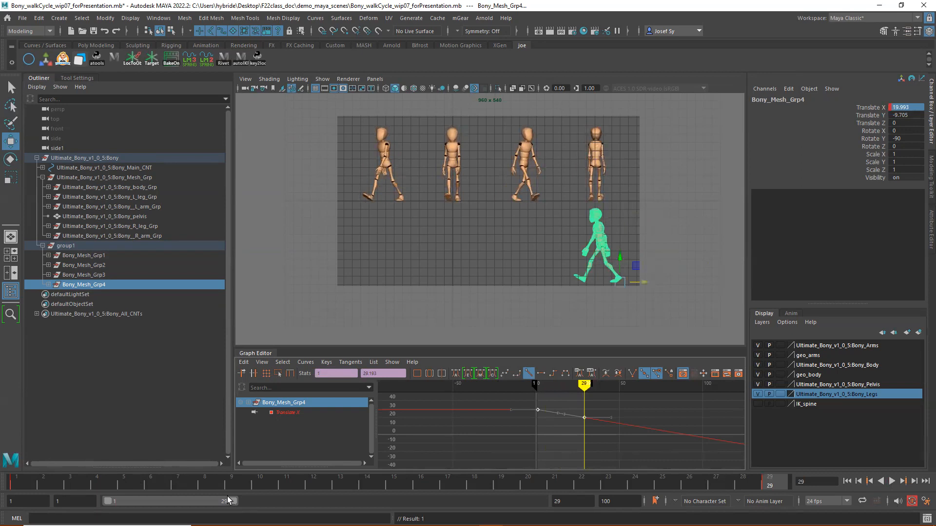
left_click_drag(236, 500, 541, 502)
key("alt+v")
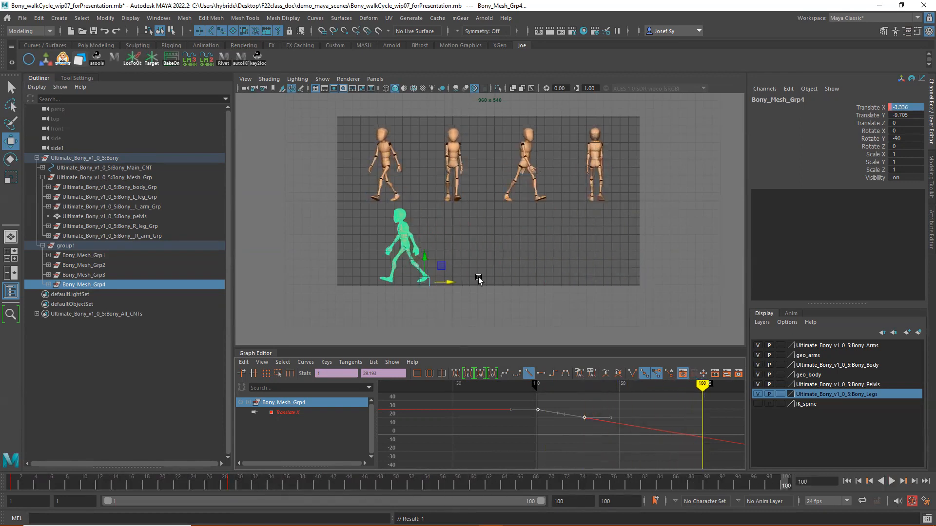
- Set the playback range's end frame to 140, play the walk again, and return to frame 1
left_click_drag(587, 502, 533, 502)
key("Return")
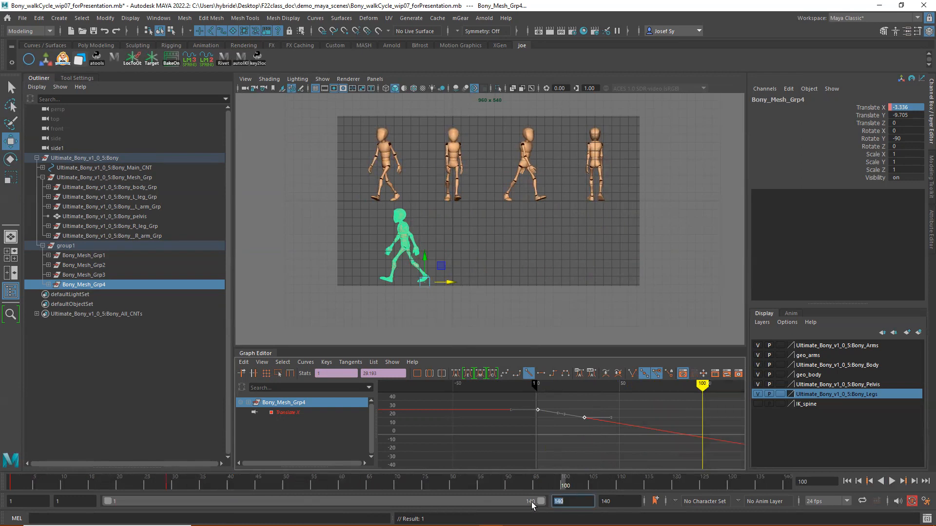
key("alt+v")
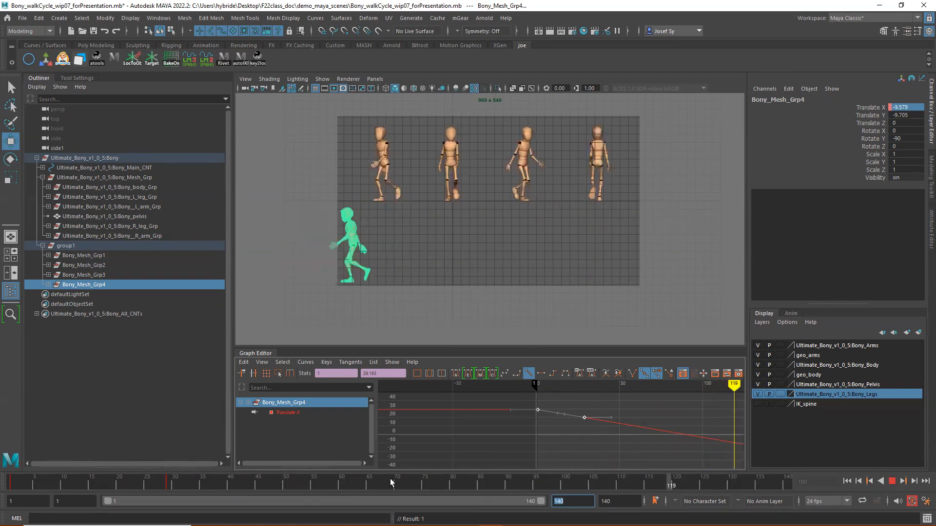
key("alt+v")
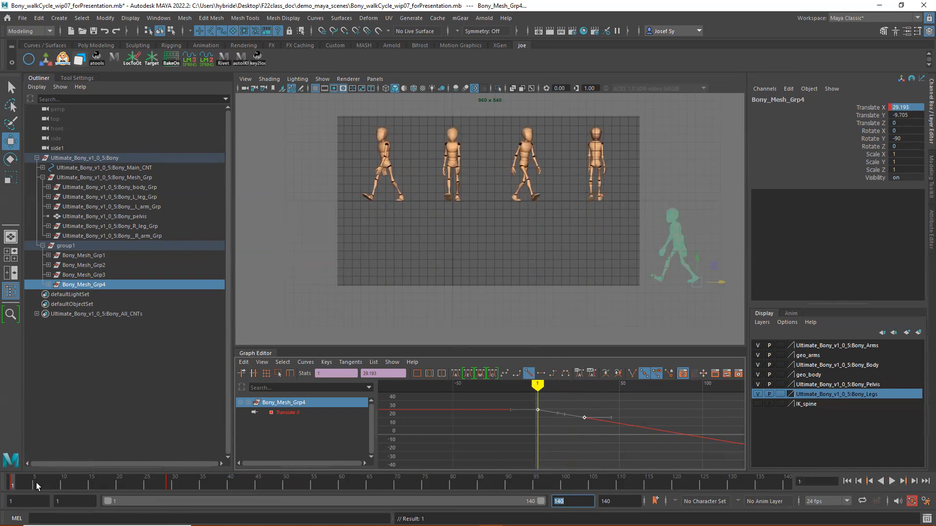
- Review the walk up to frame 36, and undo the slight X nudge made to Bony_Mesh_Grp4 there
key("alt+v")
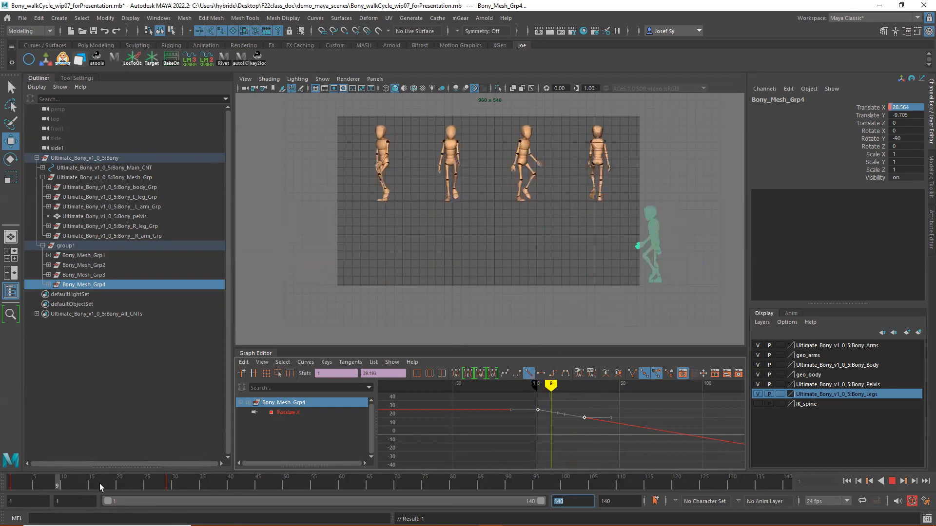
left_click(207, 482)
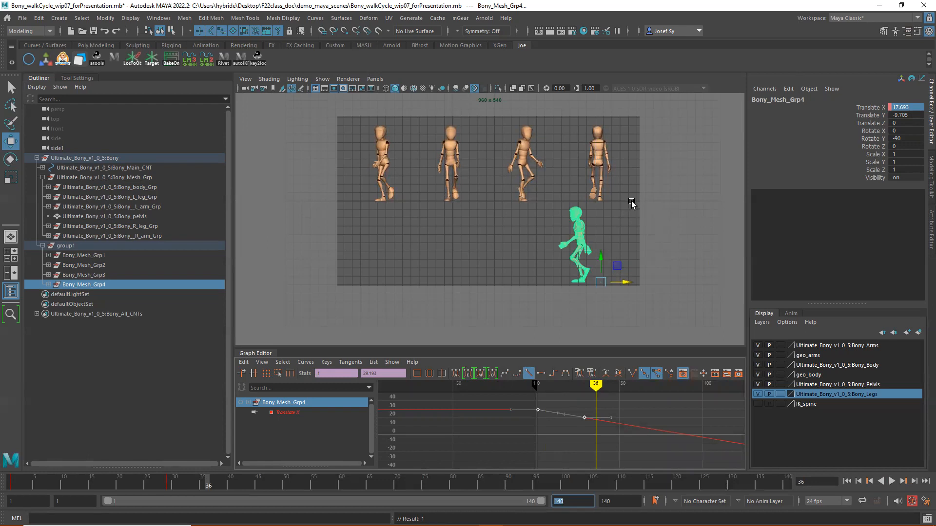
middle_click_drag(625, 199, 624, 199)
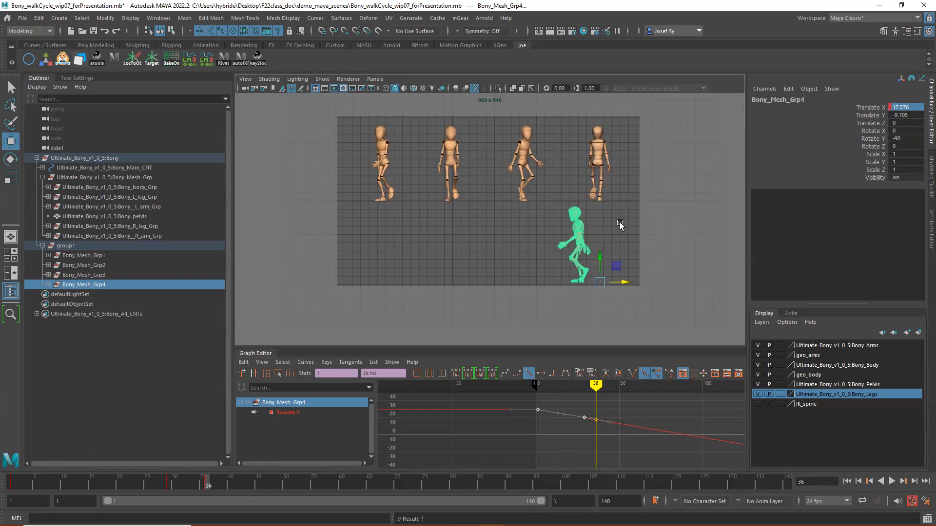
key("ctrl+z")
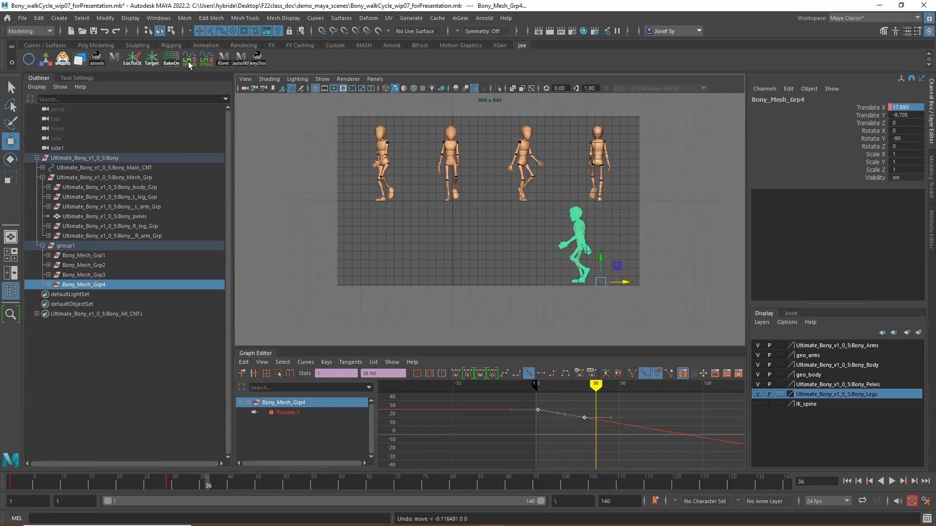
- Reframe the side1 camera so the row of figures and the walking figure below fill the resolution gate more tightly
scroll(295, 94, "up", 2)
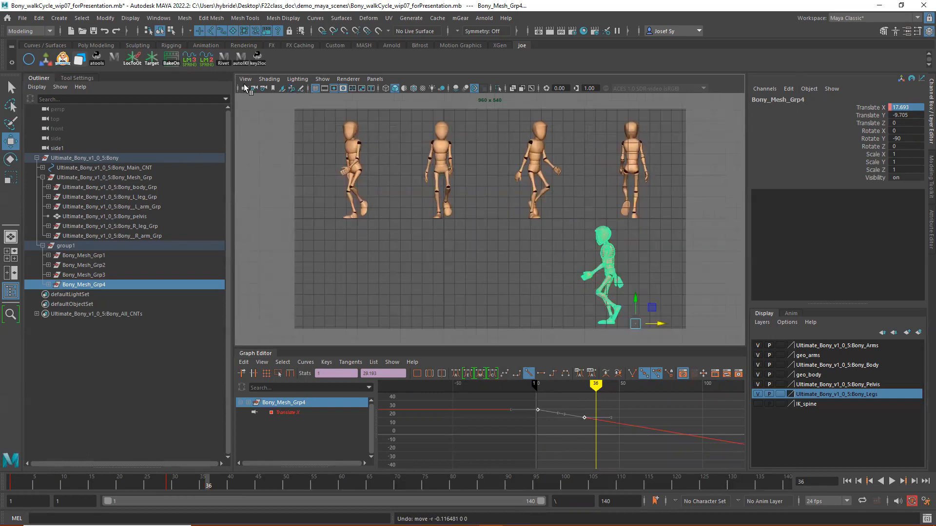
middle_click_drag(522, 226, 523, 226, "alt")
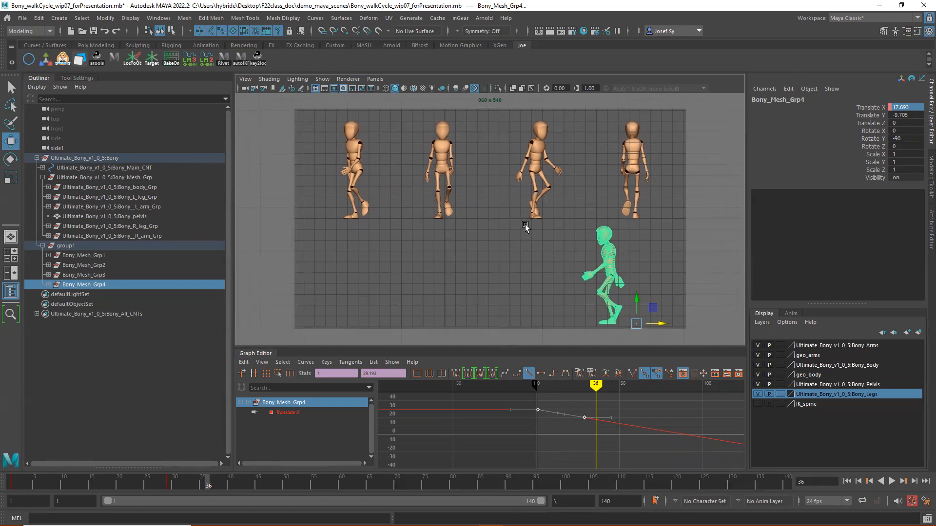
right_click_drag(537, 226, 532, 227, "alt")
middle_click_drag(531, 227, 531, 224, "alt")
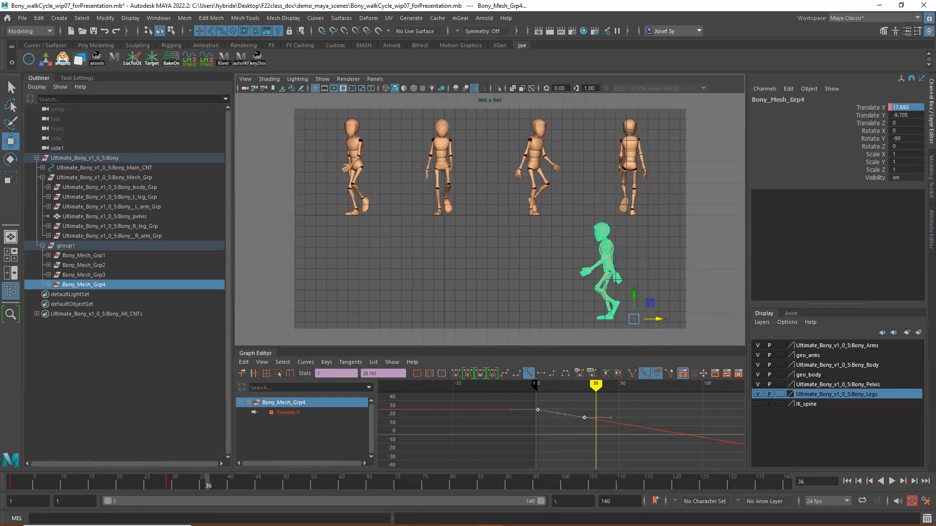
- Play the full walk across the gate, return to frame 1, and play it once more
key("alt+v")
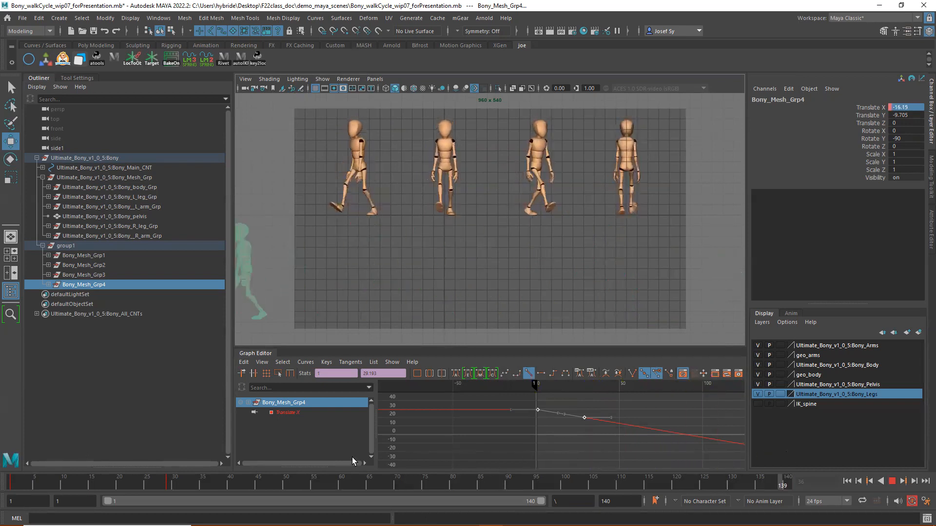
left_click(6, 488)
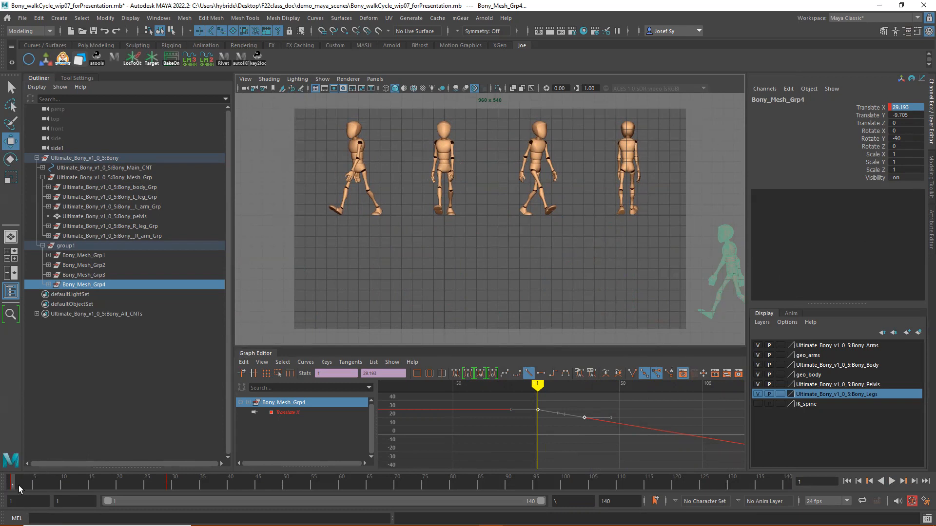
key("alt+v")
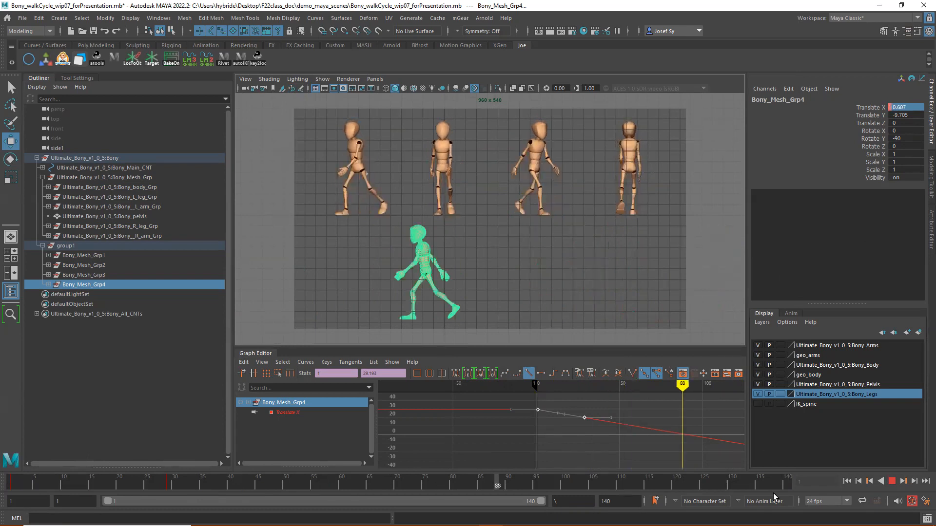
key("alt+v")
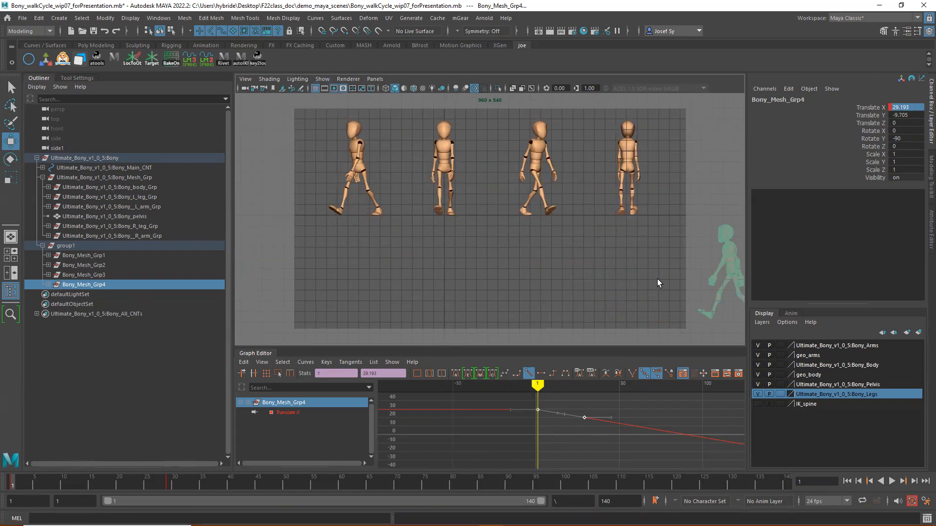
- Deselect Bony_Mesh_Grp4, turn off the resolution gate, and collapse the Graph Editor to enlarge the viewport
left_click(575, 270)
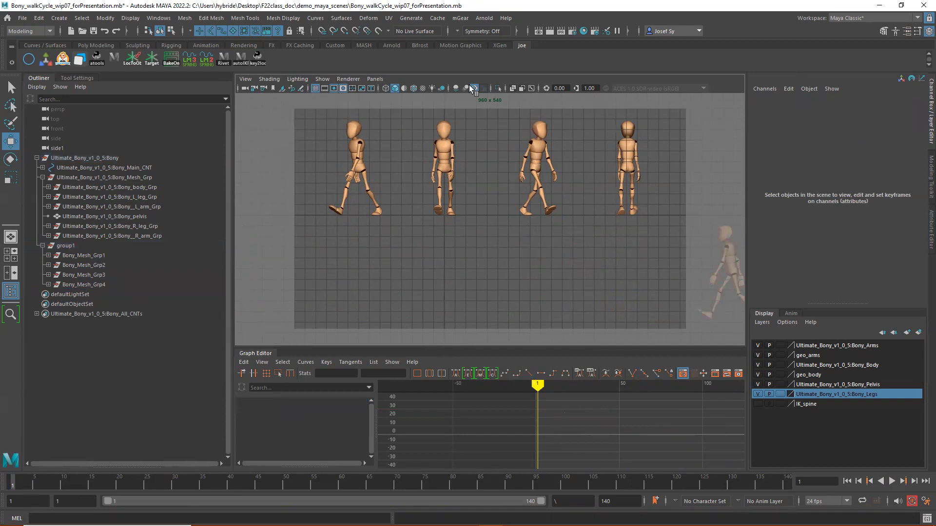
left_click(333, 89)
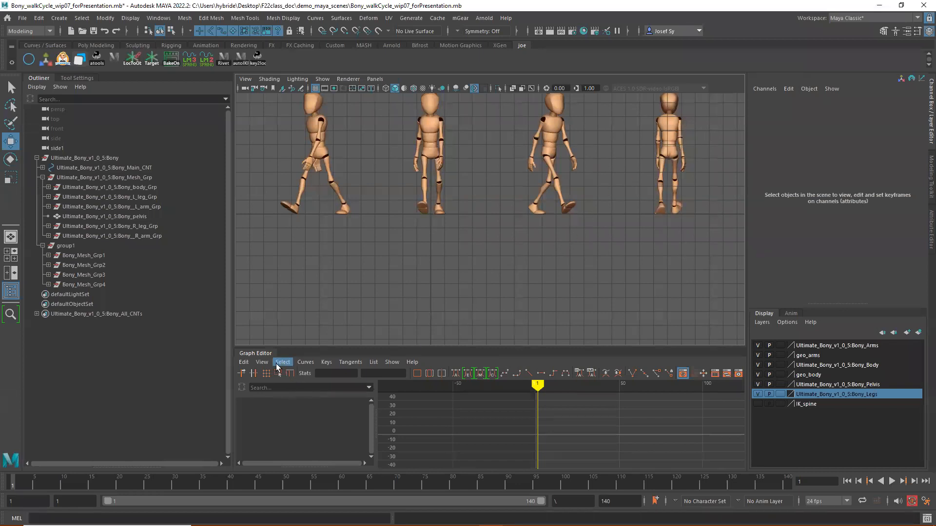
left_click(256, 353)
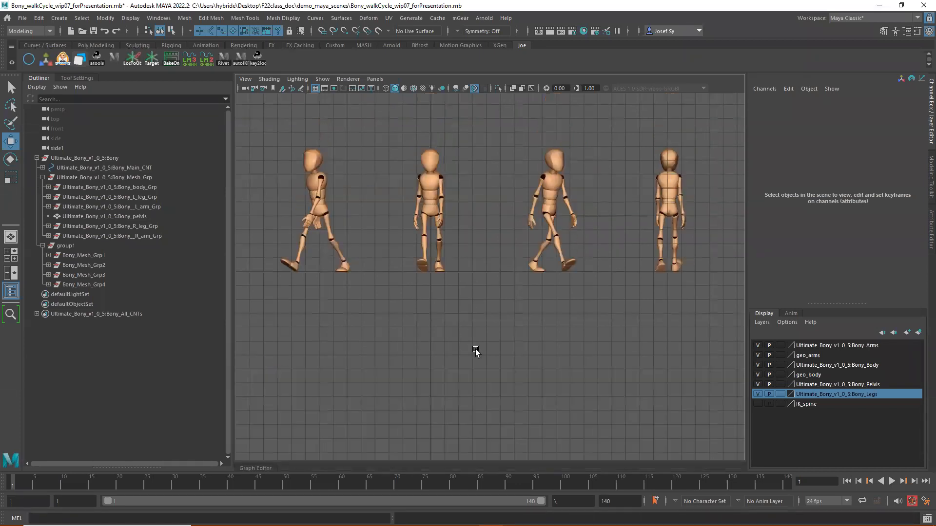
- Playblast the animation at a custom size of 1280 x 720 to the movie file Bony_walkCycle_wip07_multiview
right_click(912, 481)
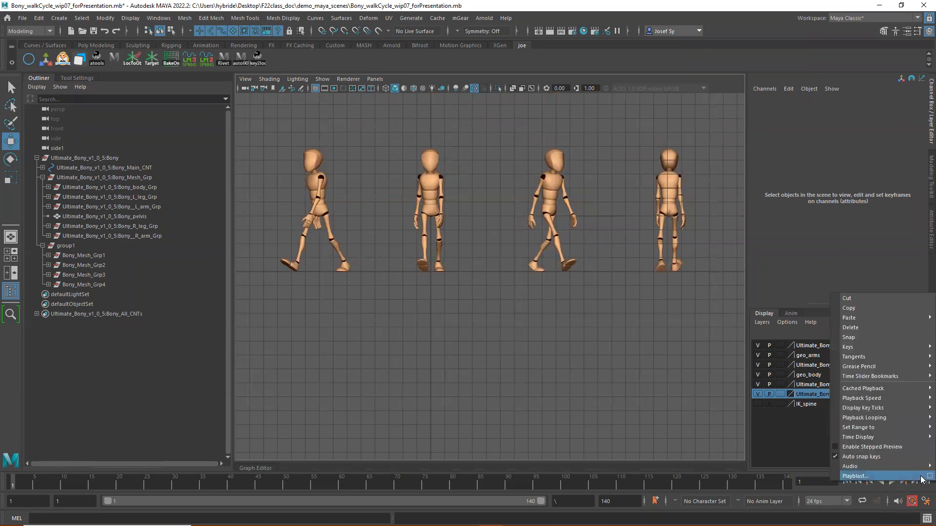
left_click(921, 478)
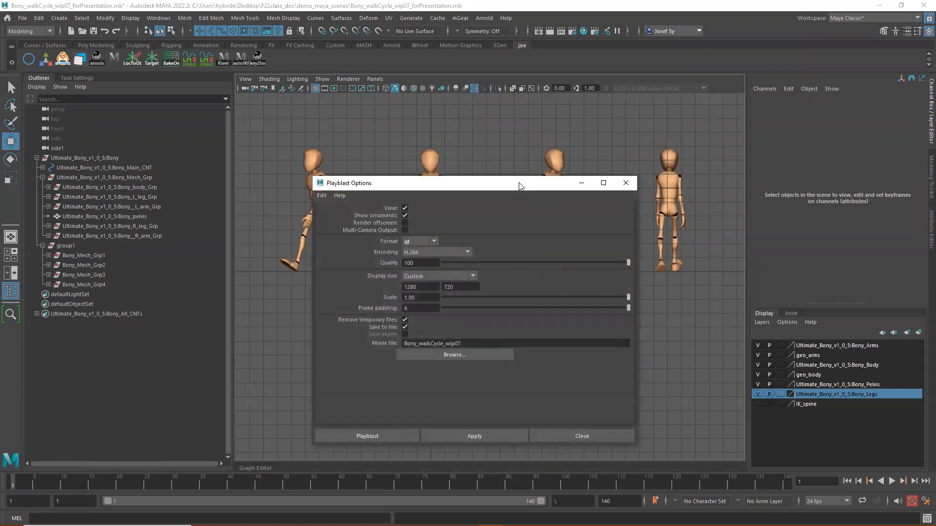
left_click_drag(520, 185, 577, 221)
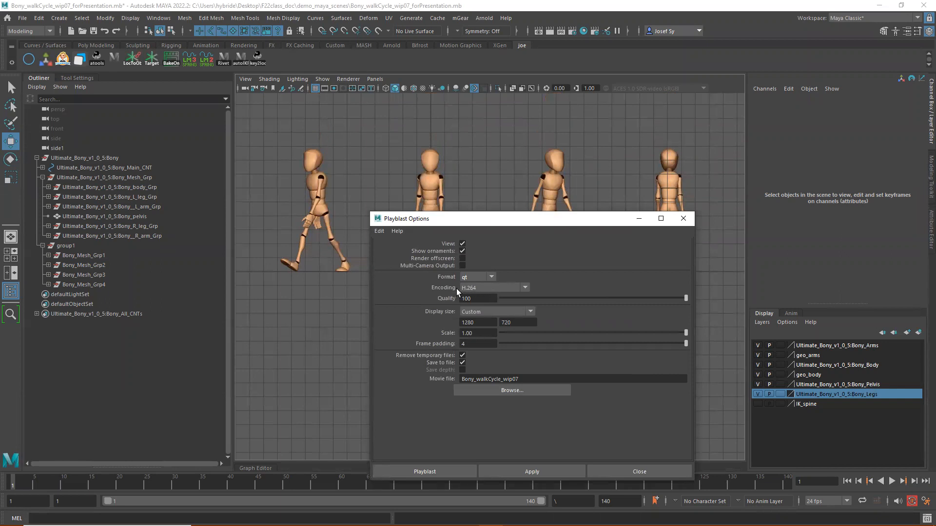
left_click(476, 314)
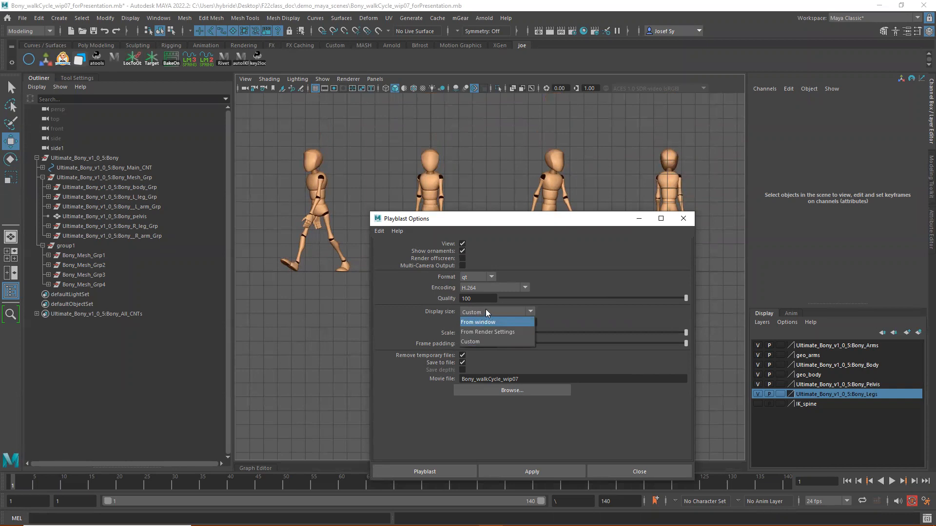
left_click(480, 311)
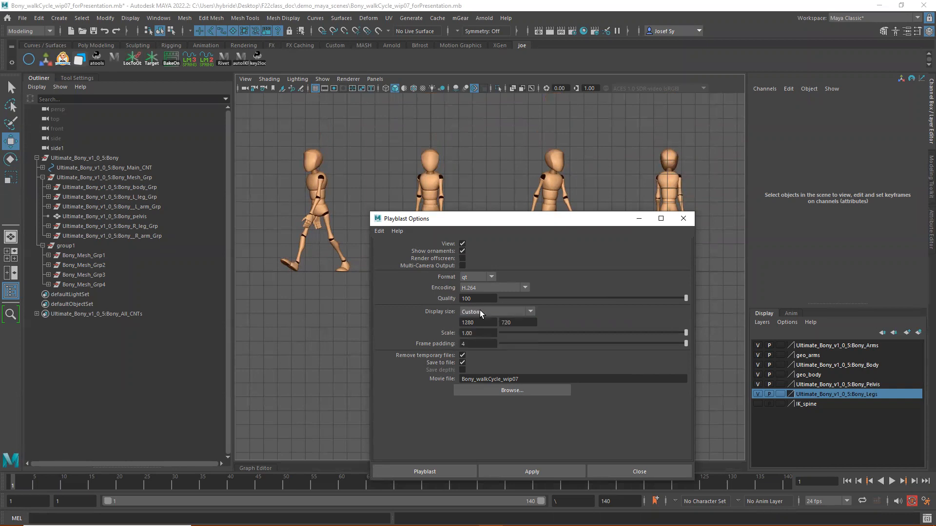
left_click_drag(482, 323, 453, 323)
left_click(534, 377)
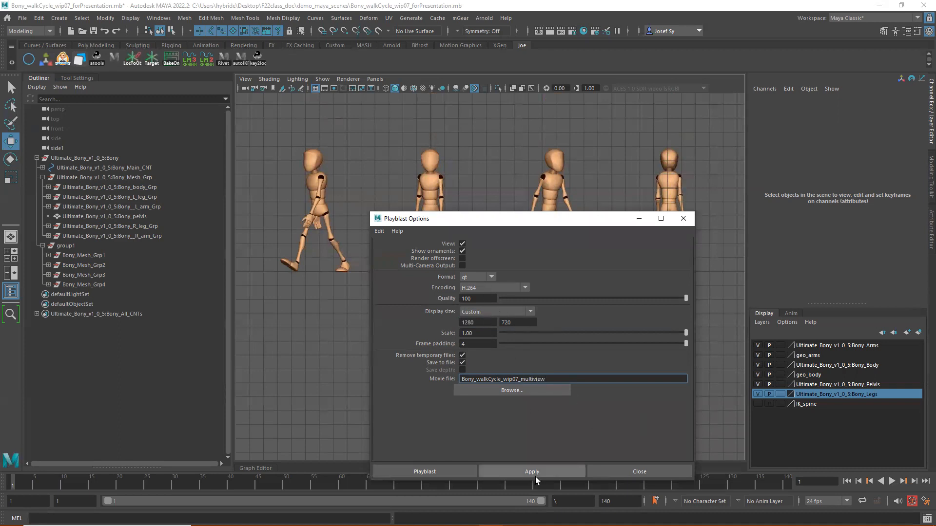
left_click(518, 471)
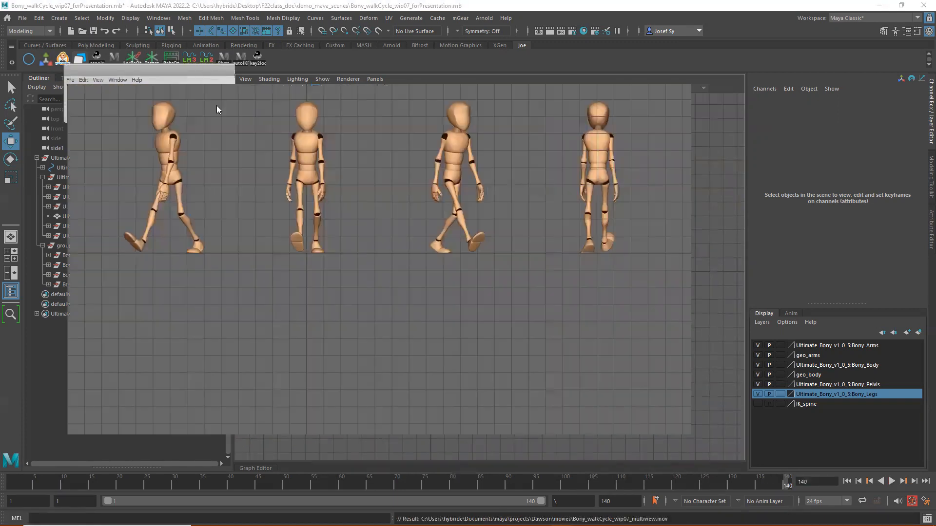
- Play the Bony_walkCycle_wip07_multiview movie and pause it partway through the walk
left_click(378, 463)
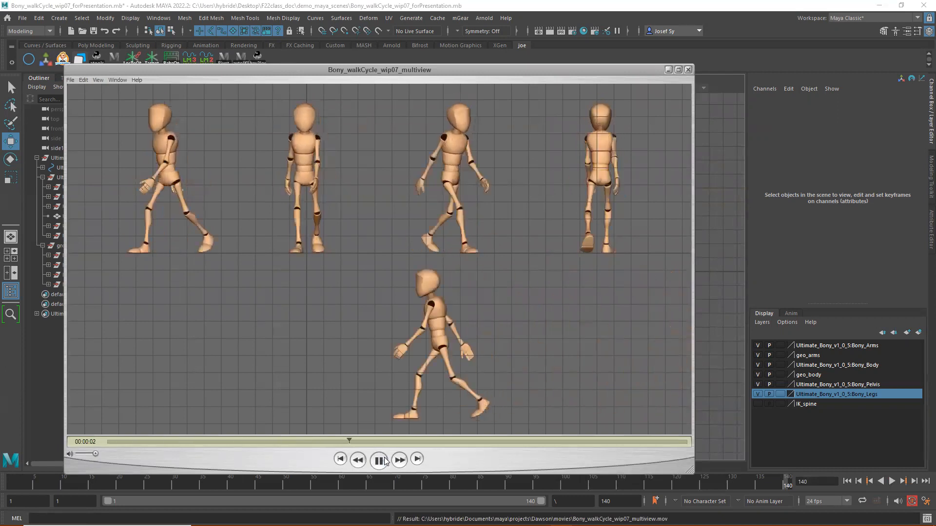
left_click(381, 461)
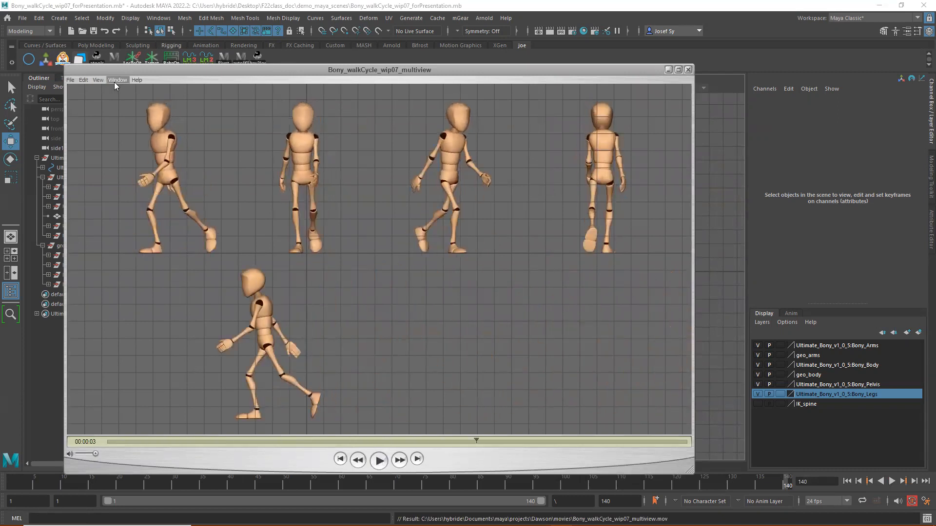
left_click_drag(402, 69, 494, 67)
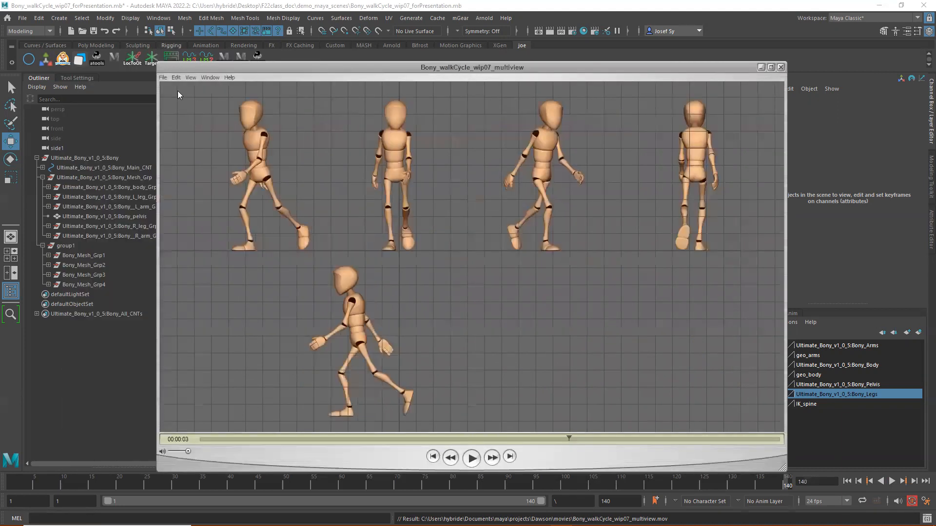
left_click(210, 77)
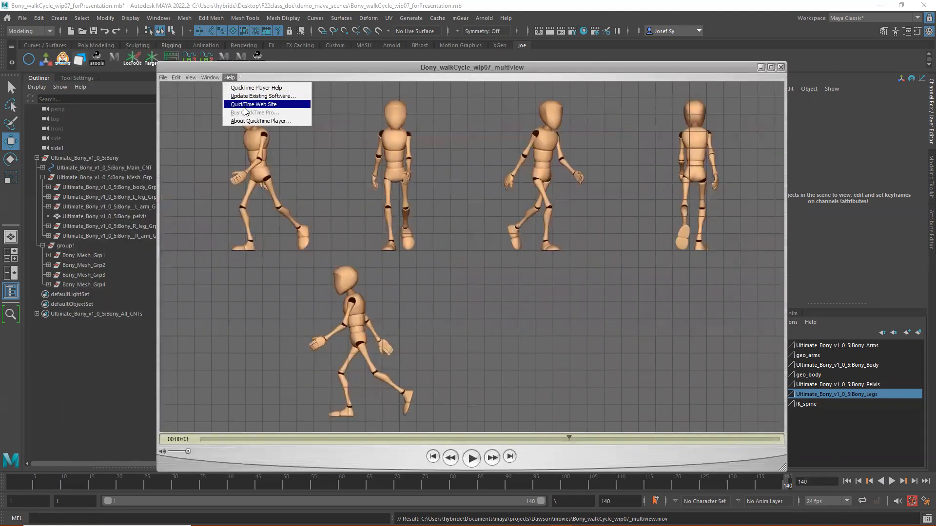
left_click(190, 77)
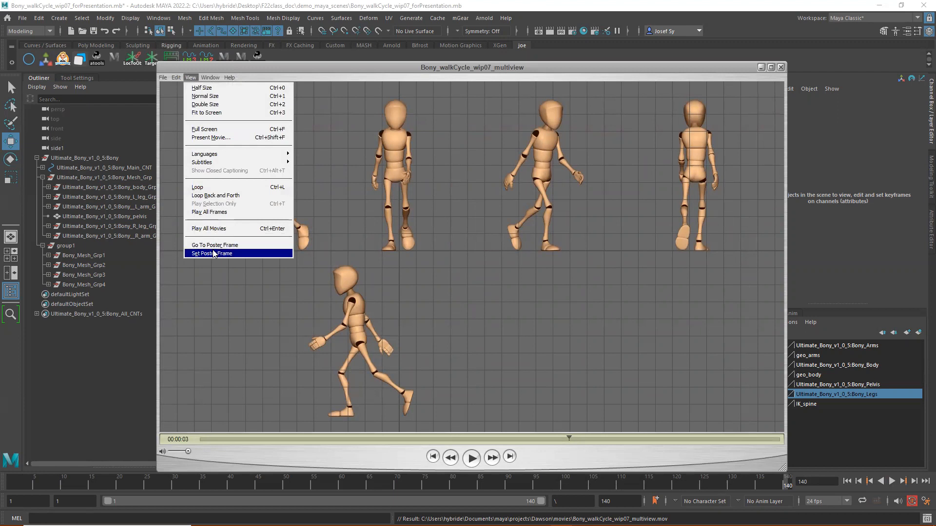
left_click(210, 77)
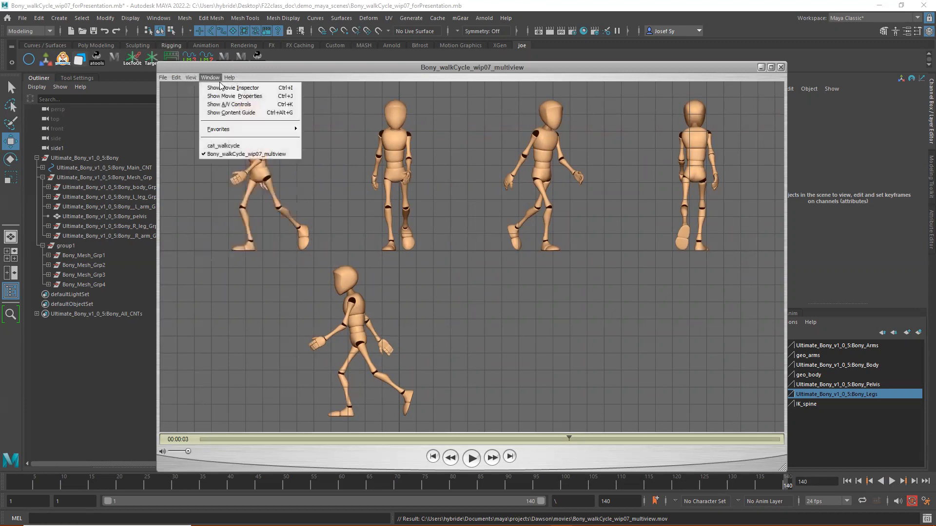
mouse_move(227, 78)
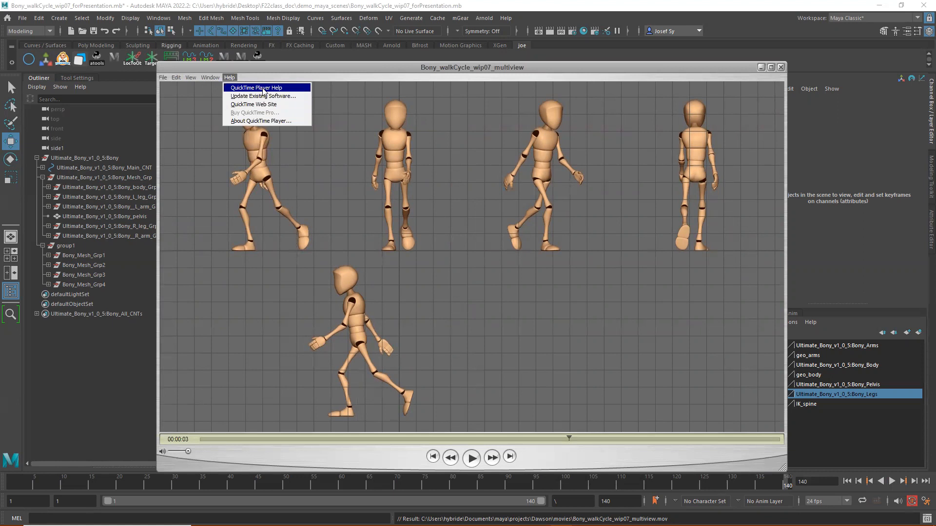
mouse_move(177, 78)
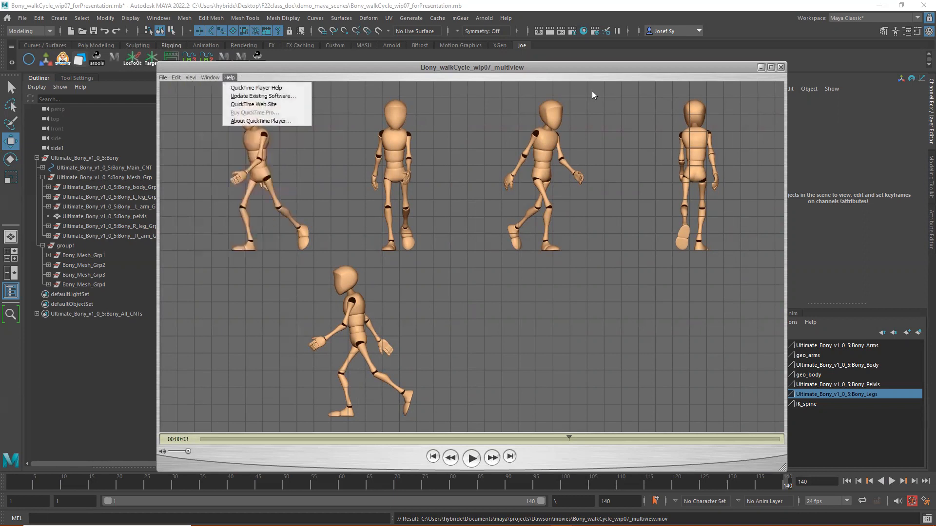
left_click(503, 70)
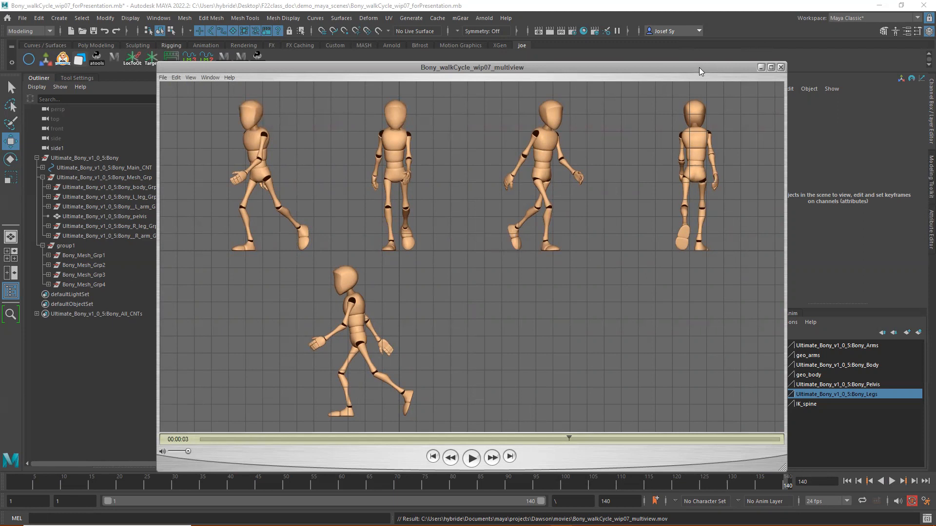
left_click_drag(700, 69, 704, 80)
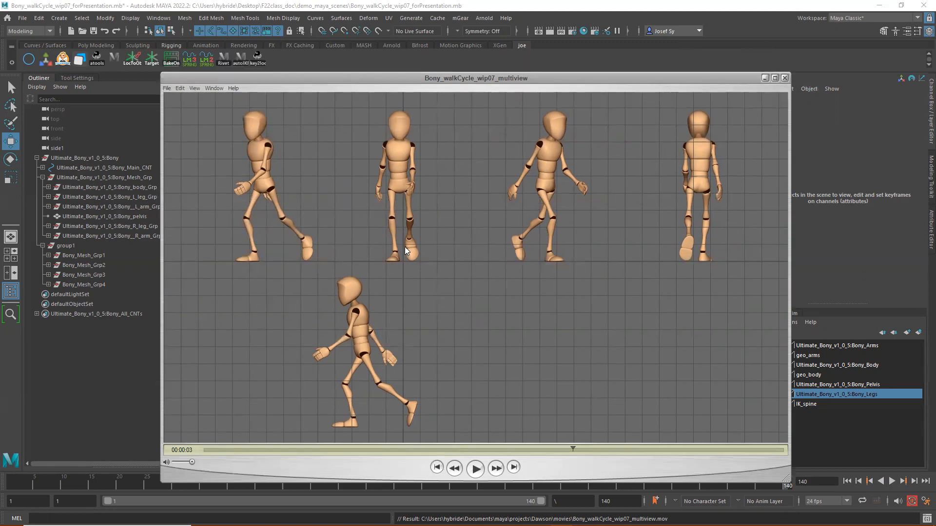
- Close the movie player and hide the grid in the viewport
left_click(783, 77)
left_click(315, 88)
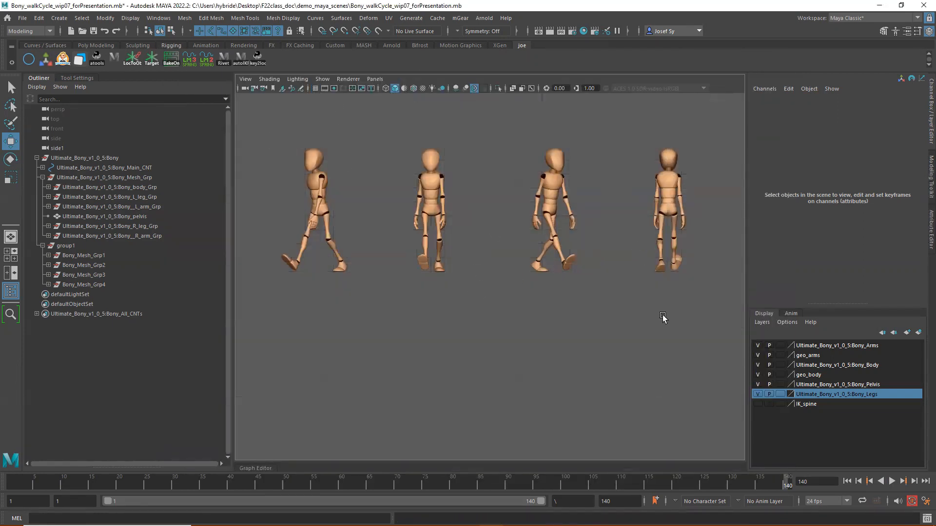
- Playblast the animation again, overwriting the existing Bony_walkCycle_wip07_multiview movie, and play it back
right_click(892, 480)
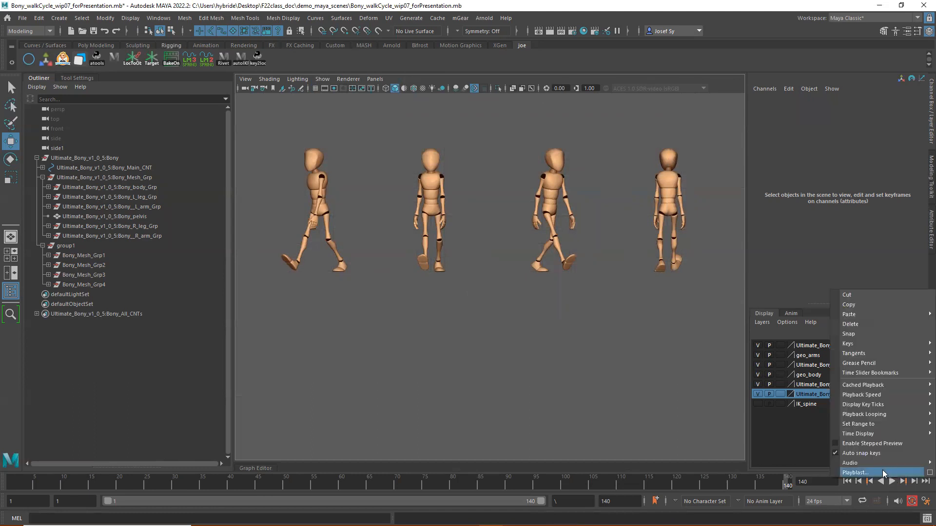
left_click(883, 473)
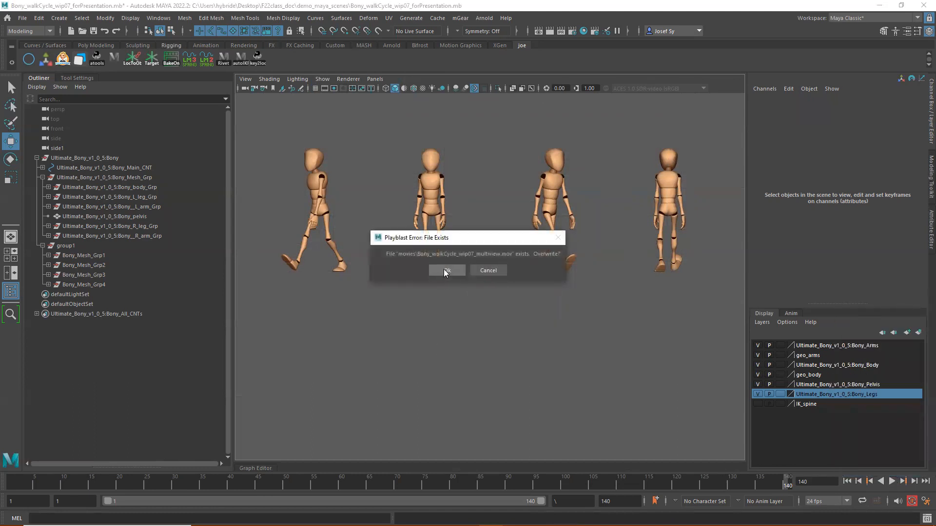
left_click(444, 271)
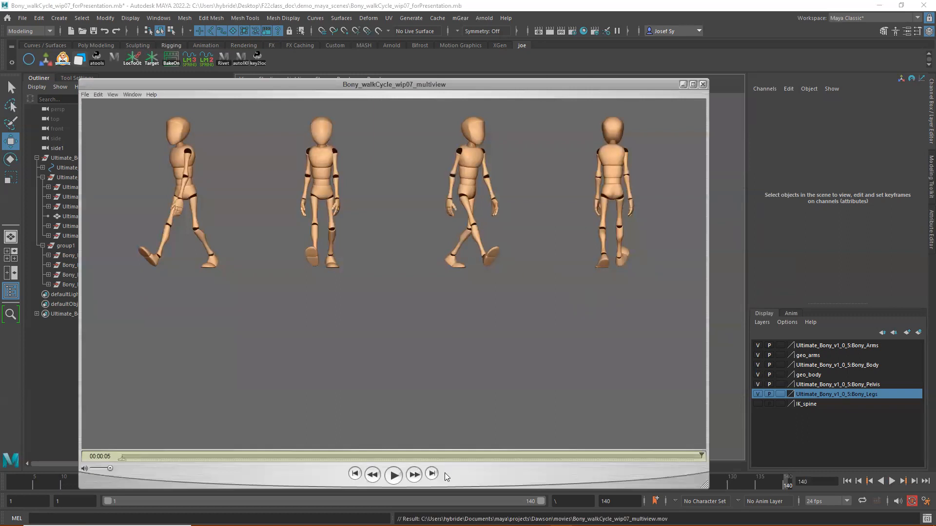
left_click(393, 477)
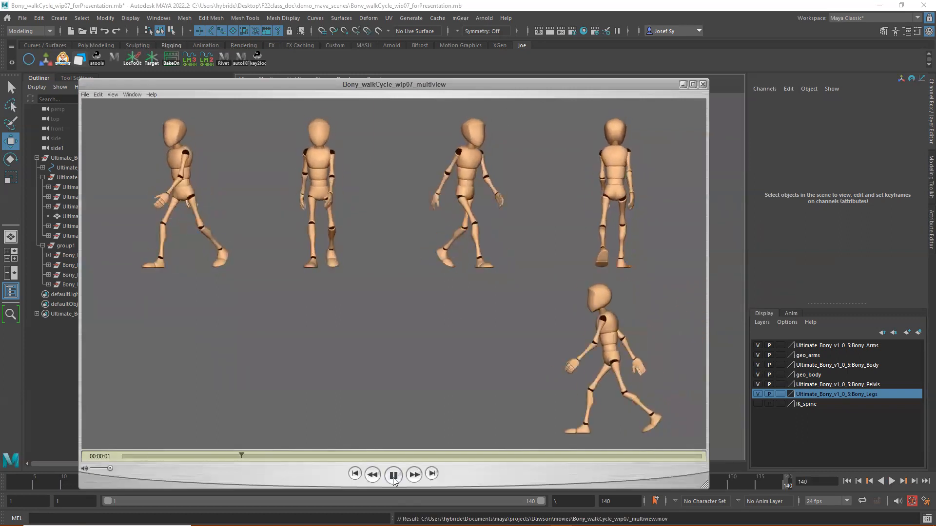